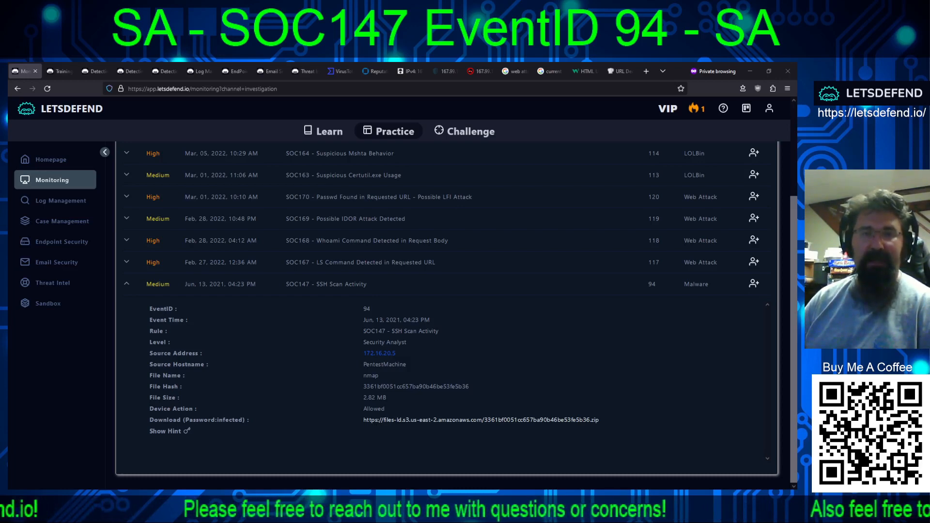
- Examine the VirusTotal detection results and file details for the nmap file from the SOC147 alert
click(328, 71)
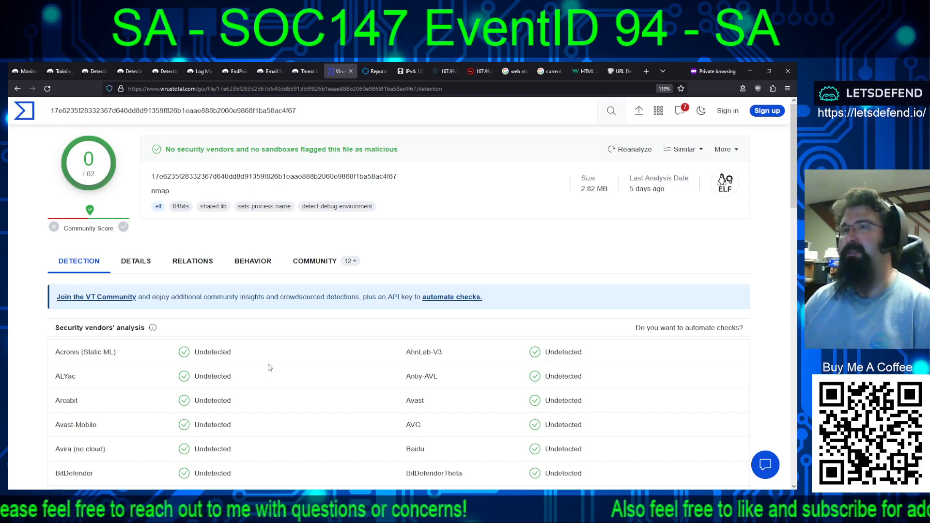
click(135, 265)
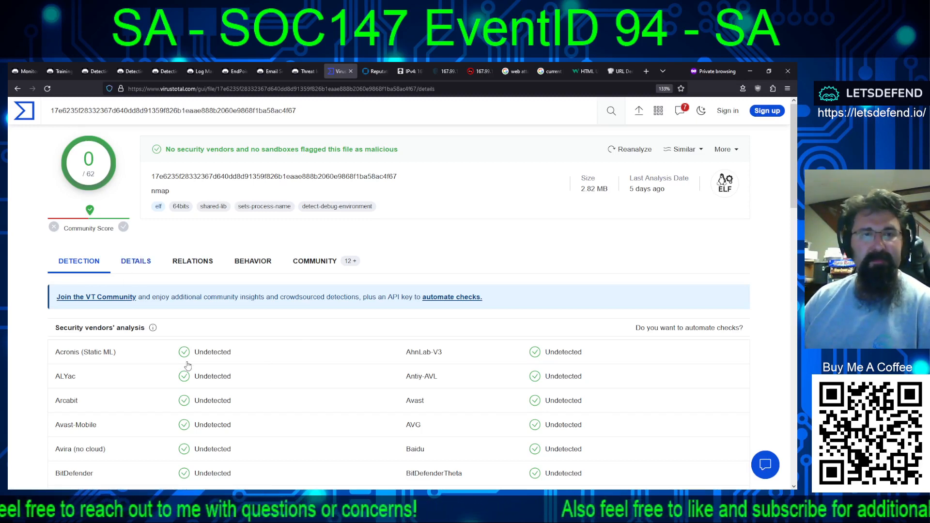
scroll(422, 388, down, 6)
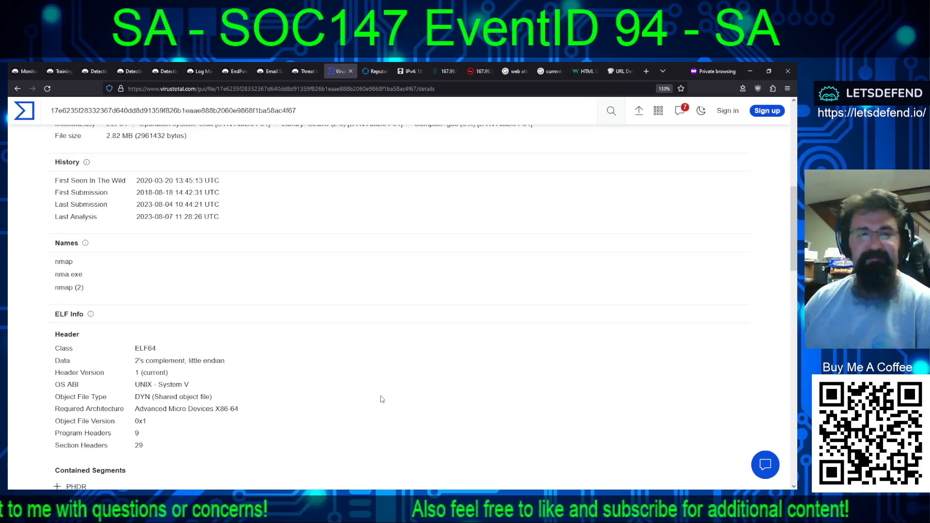
scroll(380, 399, down, 5)
key(Home)
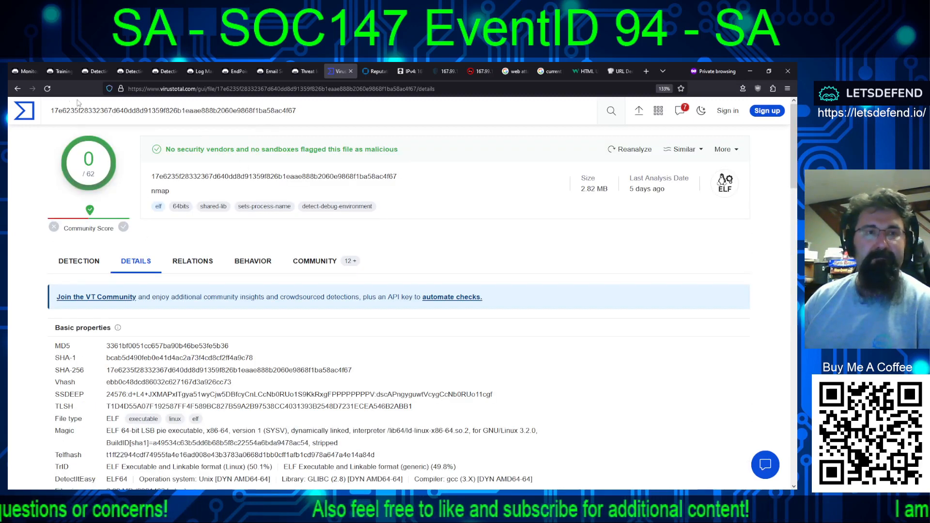
- Return to the SOC147 alert and review PentestMachine's process list in Endpoint Security, including the nmap hash
click(28, 71)
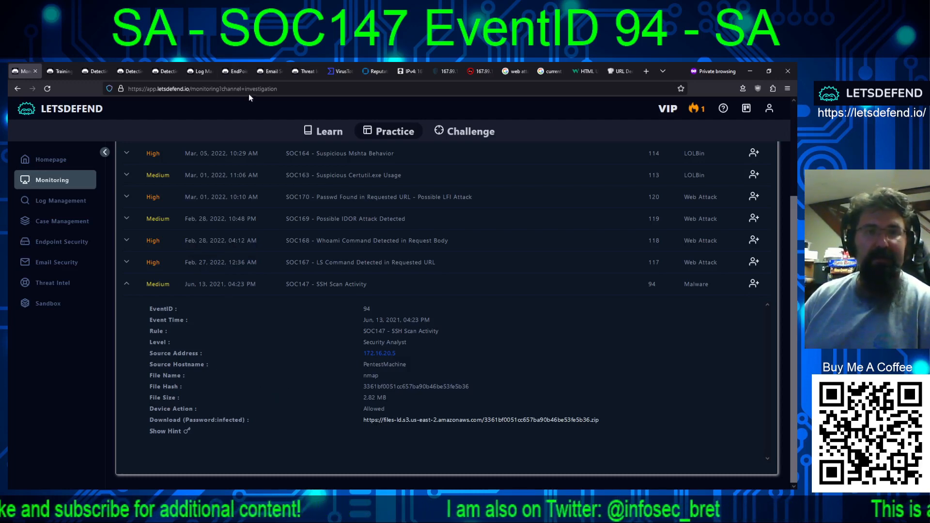
click(234, 73)
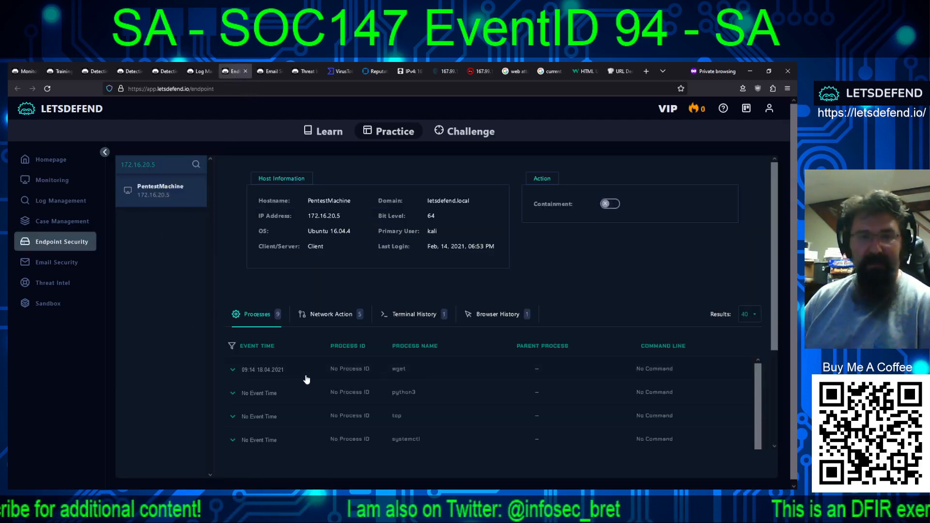
scroll(320, 378, down, 2)
scroll(342, 375, up, 2)
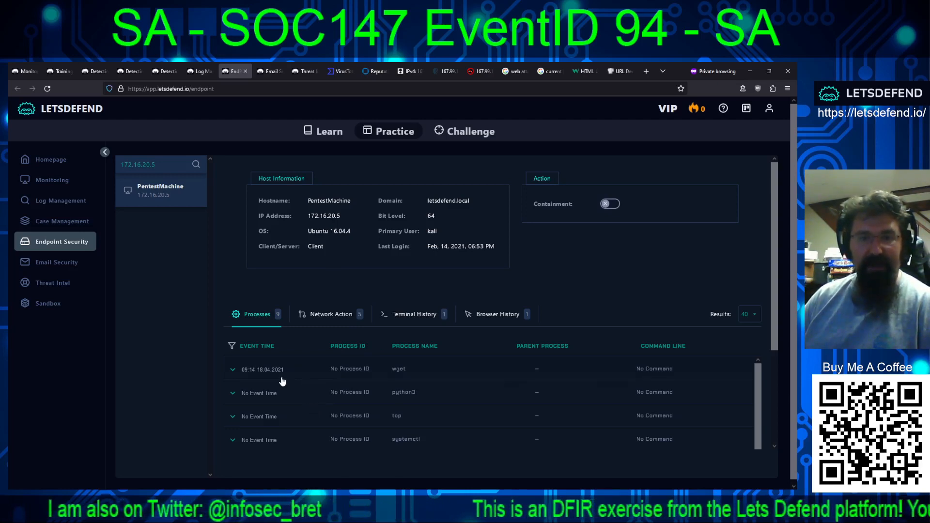
scroll(282, 382, down, 1)
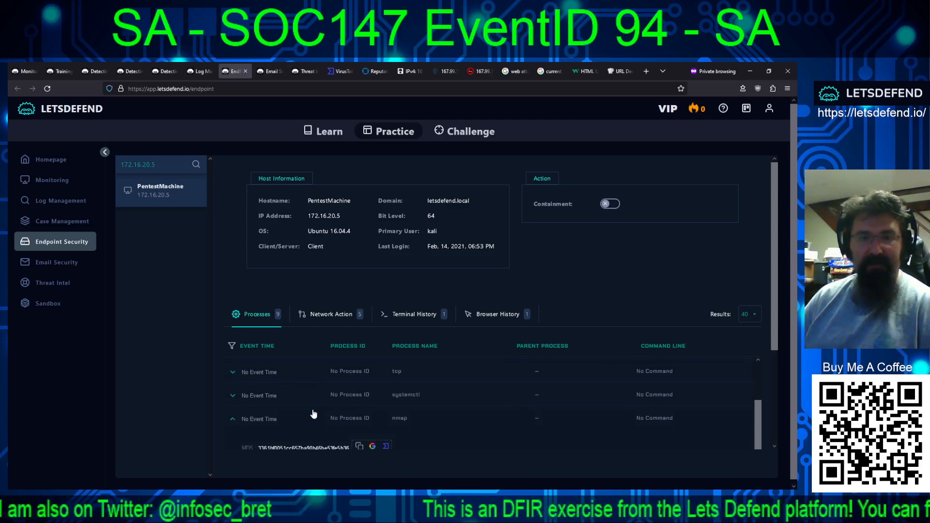
scroll(311, 415, down, 1)
scroll(305, 419, down, 3)
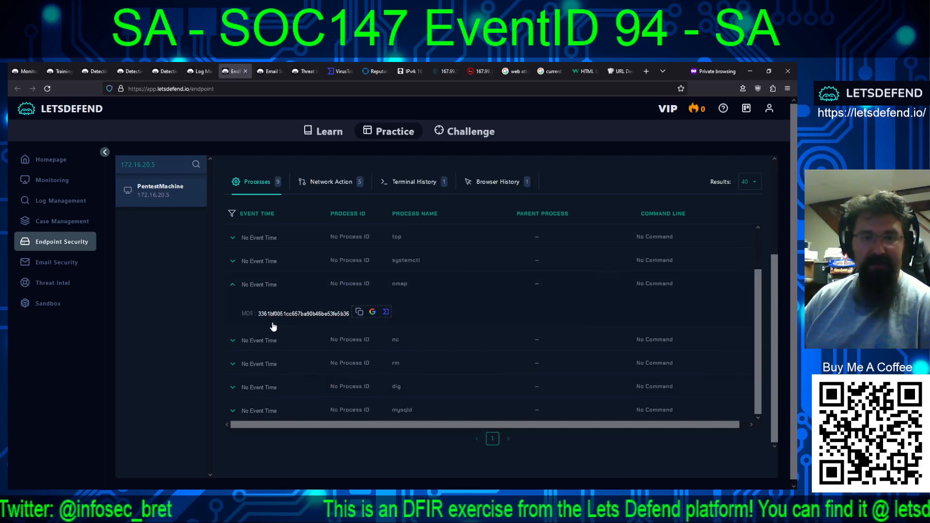
- Expand the nc, rm and dig process entries one at a time to check their details, collapsing each again
click(232, 345)
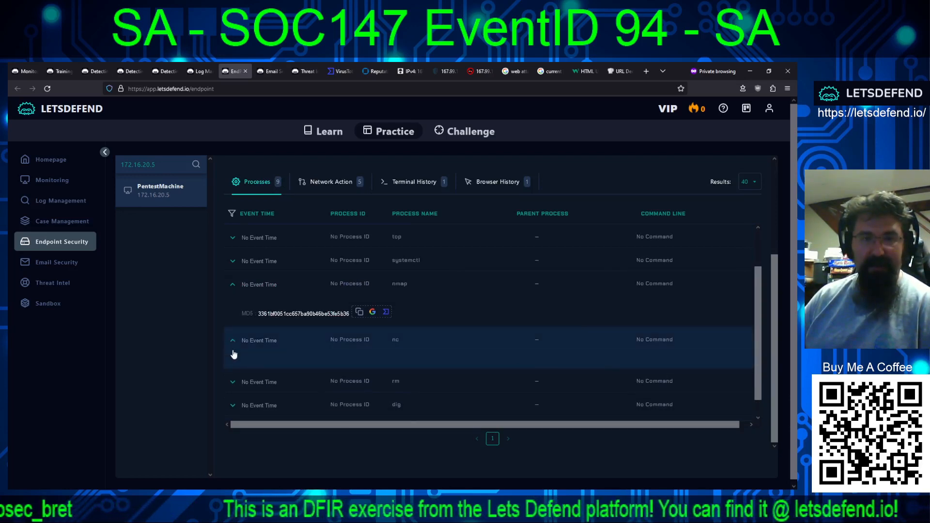
click(233, 353)
click(232, 370)
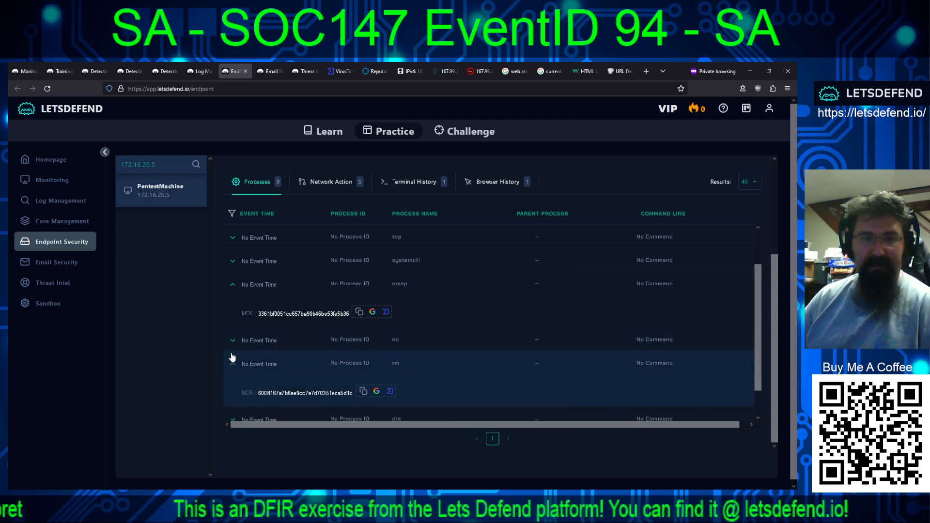
click(232, 357)
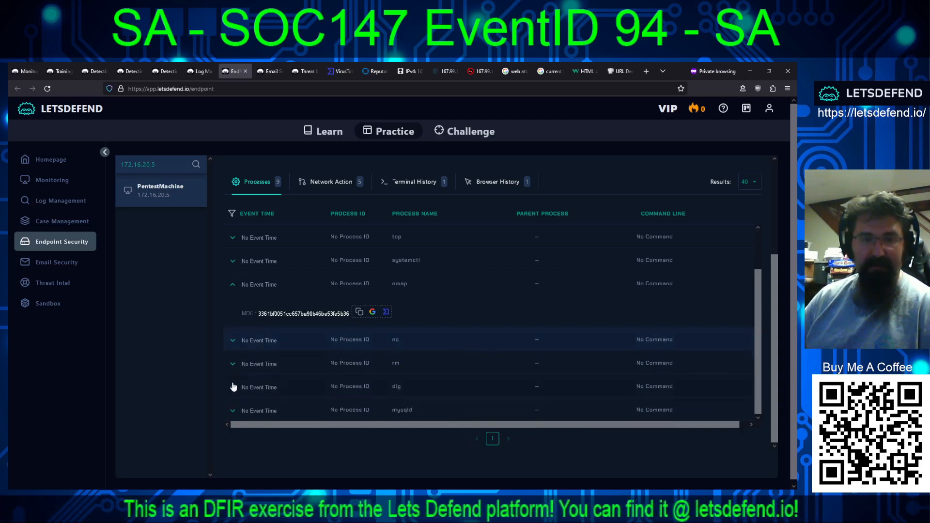
click(233, 390)
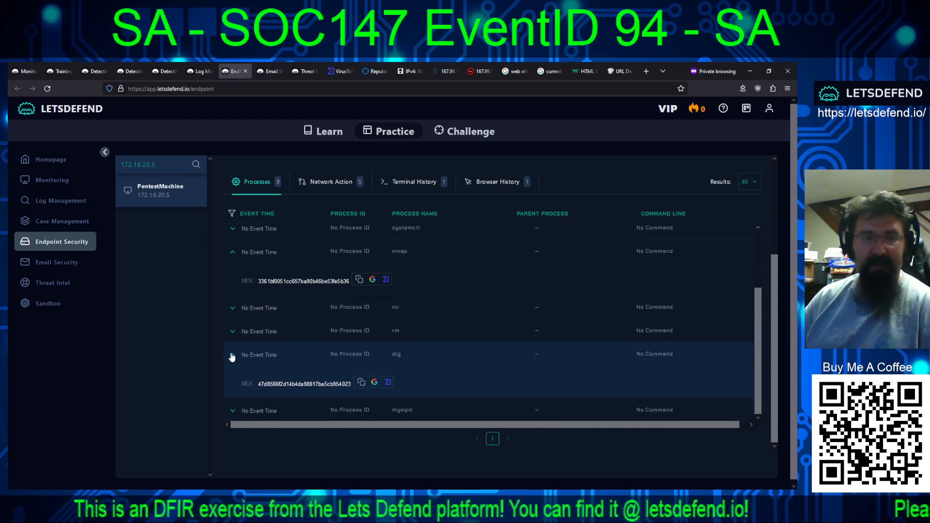
click(232, 361)
- Look through the Email Security message list and open the "RE: Meeting Notes" email from Jun. 13, 2021
click(269, 72)
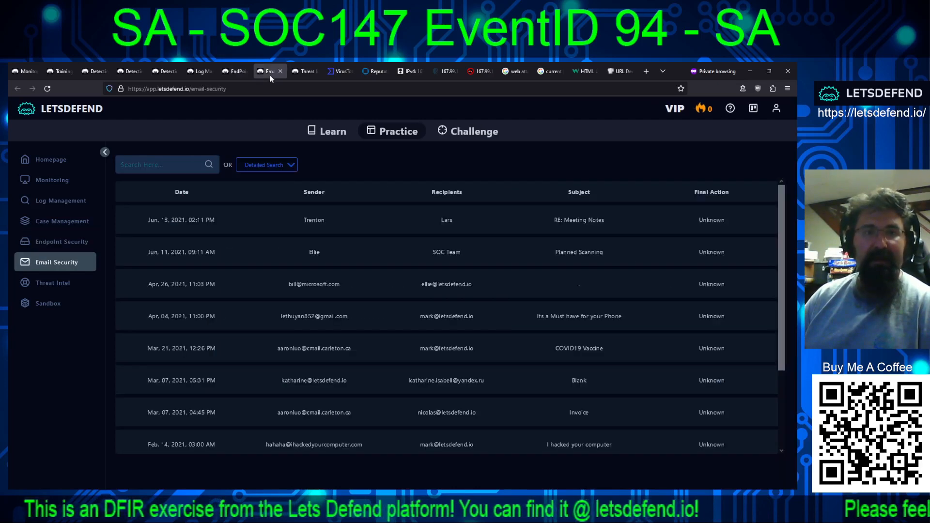
scroll(348, 388, down, 3)
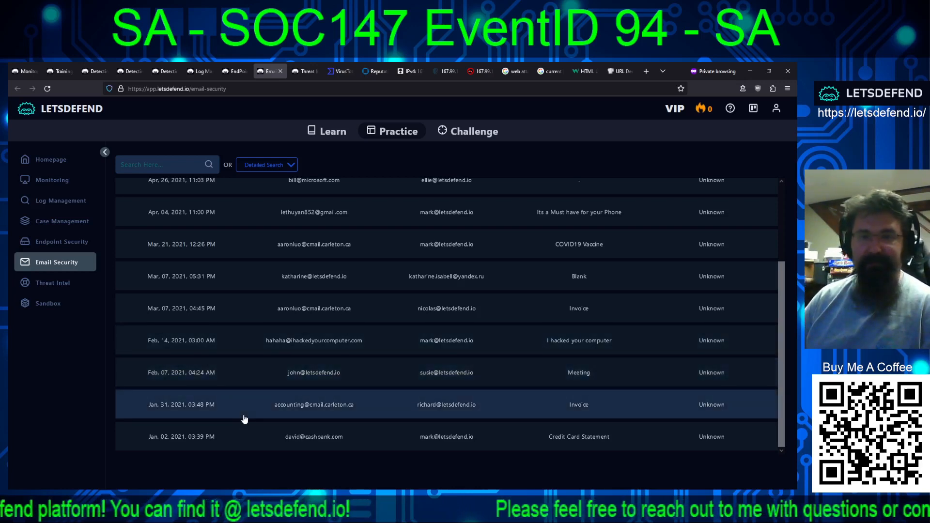
scroll(234, 417, up, 3)
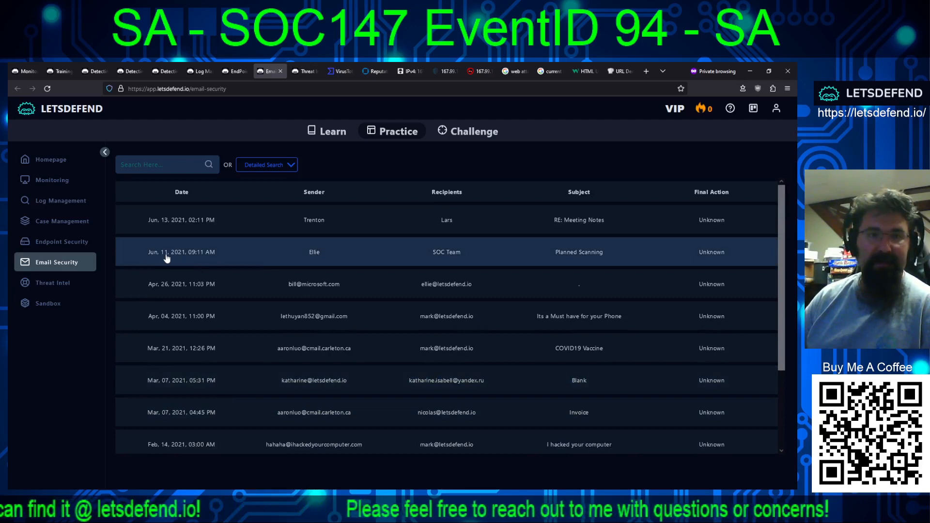
click(188, 224)
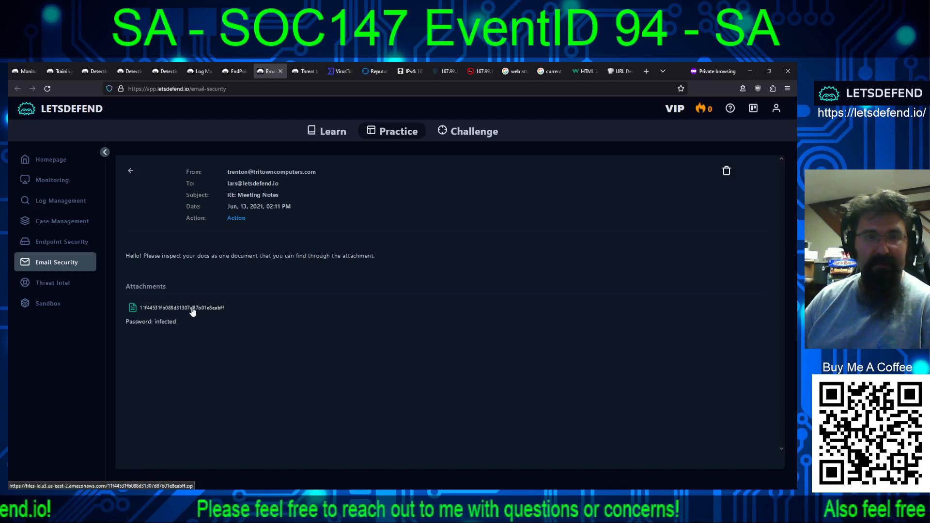
- Go back to the message list, open the "Planned Scanning" email and highlight the sentence announcing the network scan
click(131, 170)
click(200, 261)
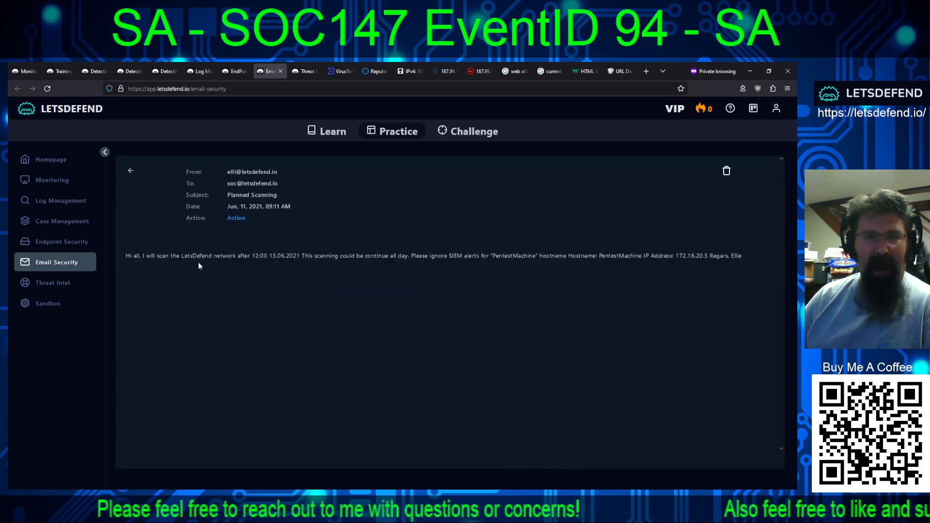
drag(128, 256, 301, 267)
click(277, 287)
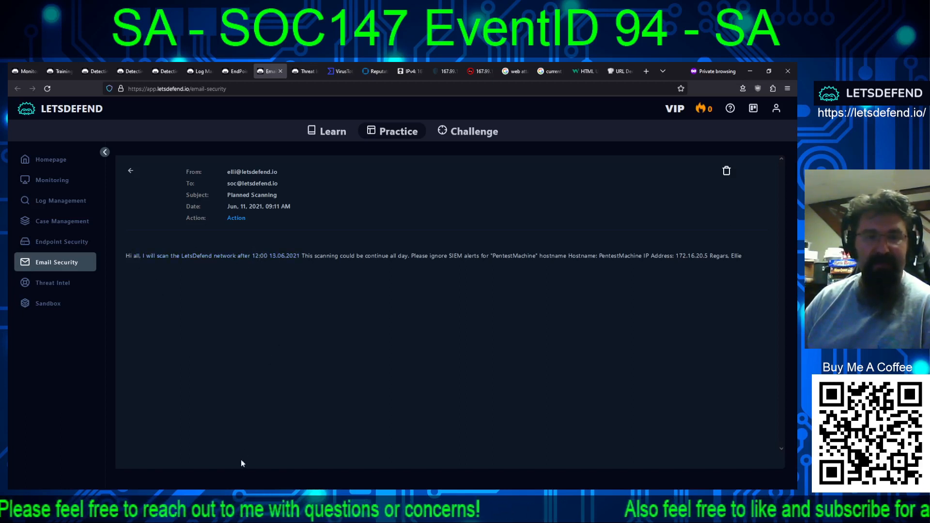
- Compare the SOC147 alert's event time and source address with the schedule, hostname and IP address in the "Planned Scanning" email
click(20, 71)
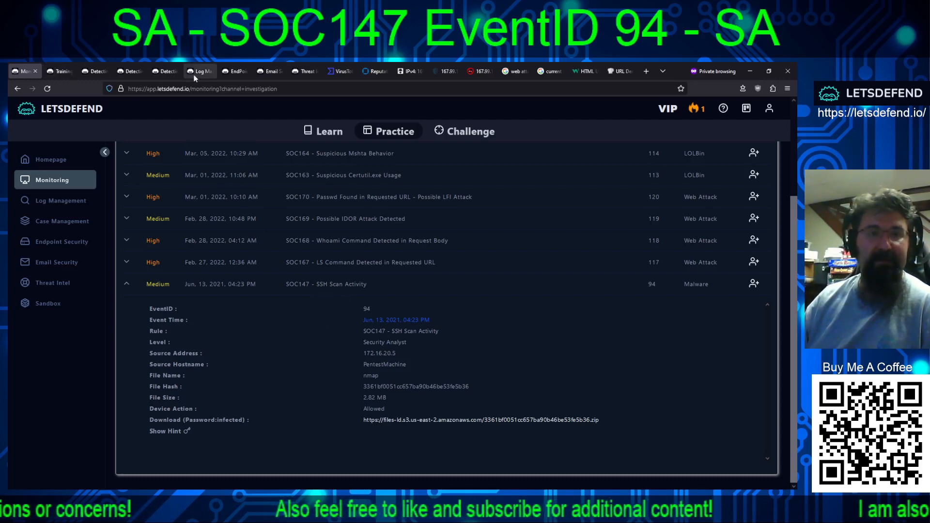
click(269, 71)
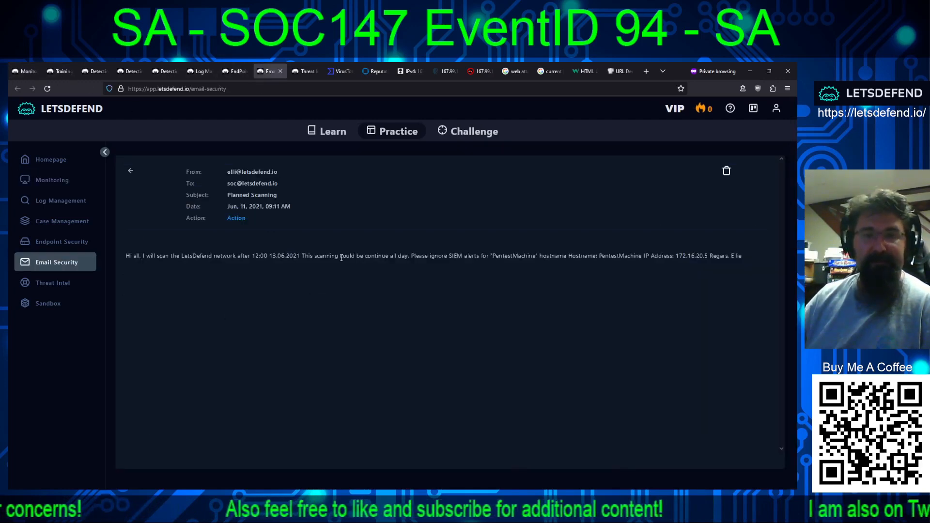
drag(412, 252, 537, 256)
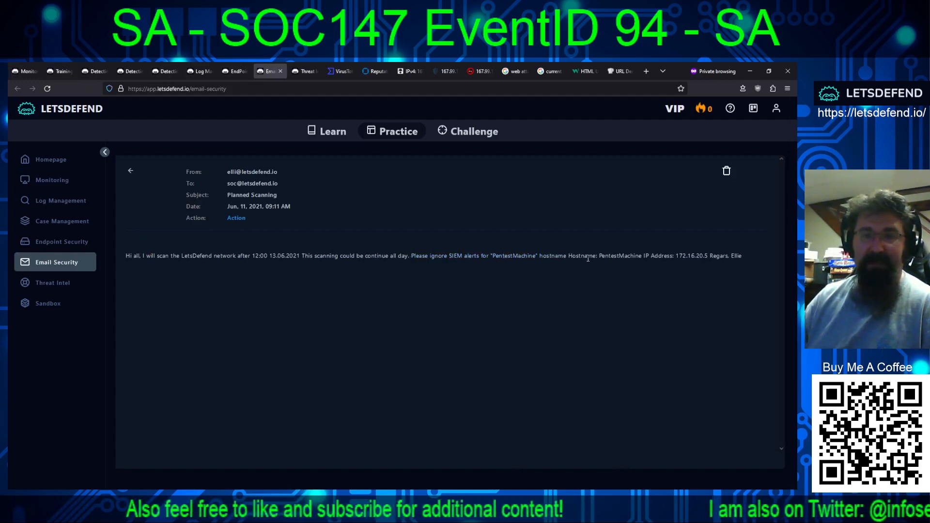
drag(600, 256, 731, 253)
click(703, 283)
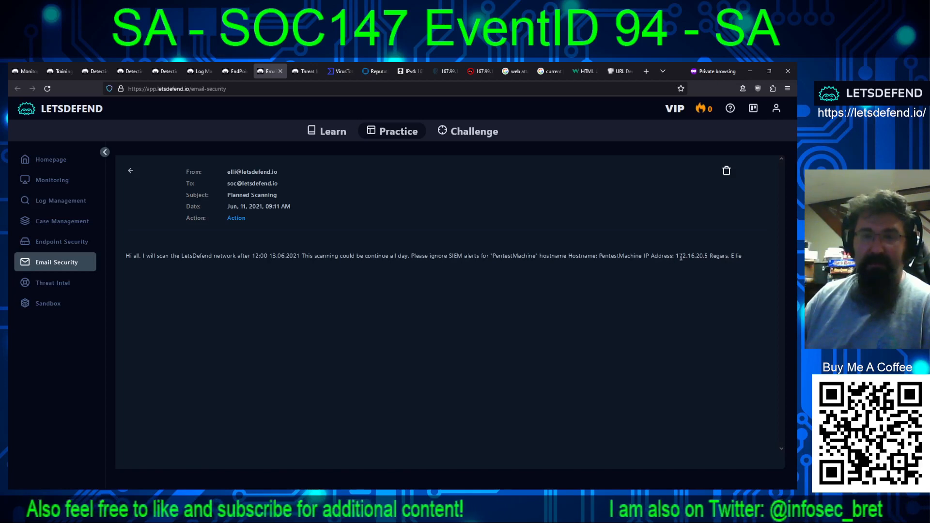
click(26, 72)
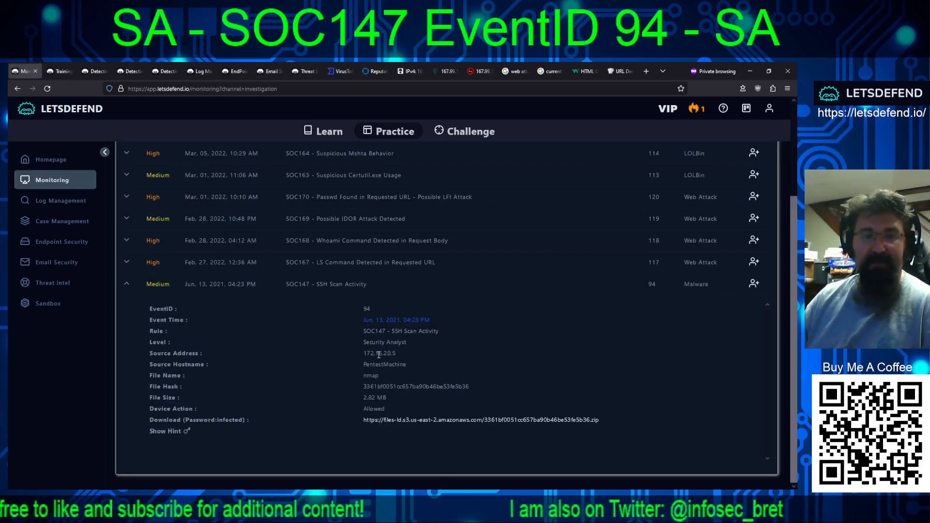
click(387, 354)
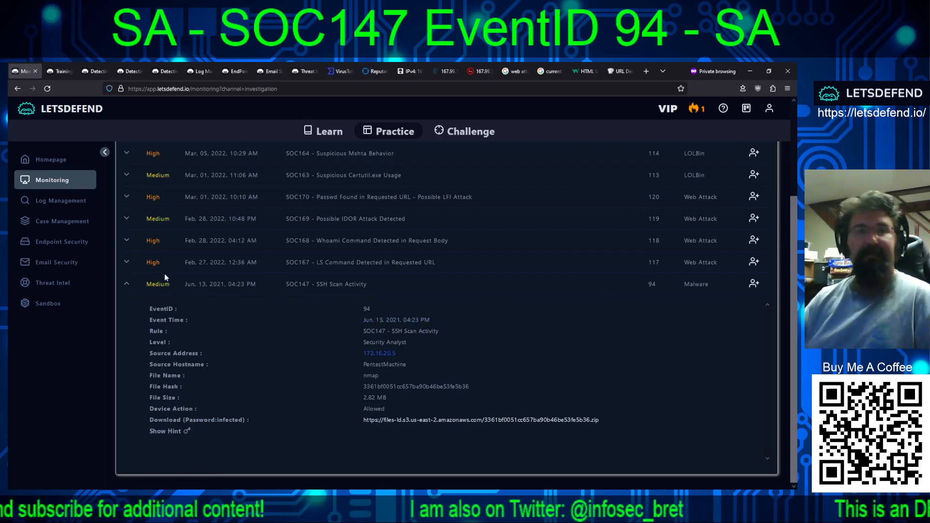
- Review the Log Management events for source address 172.16.20.5 on the first results page
click(192, 73)
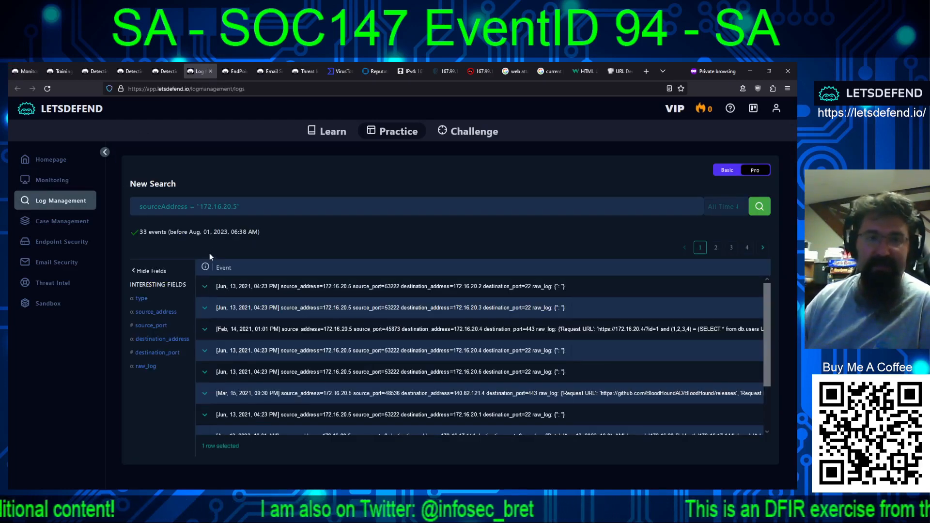
mouse_move(206, 267)
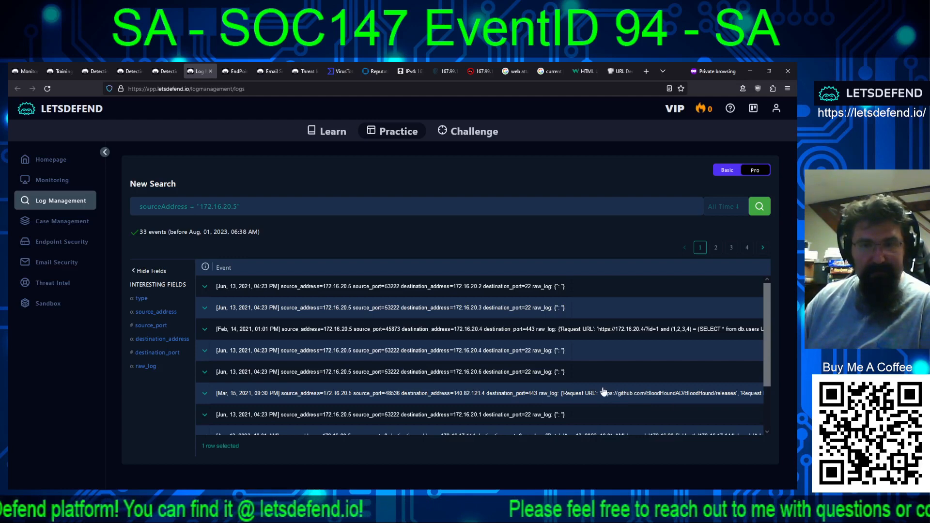
scroll(732, 392, down, 2)
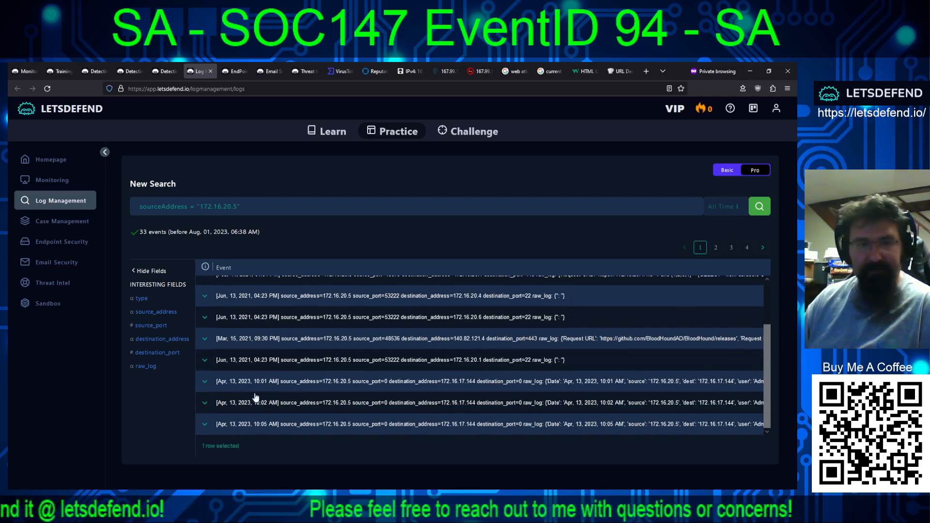
- Expand the Apr. 13, 2023 log events to destination 172.16.17.144 and examine their times, users and actions
click(203, 406)
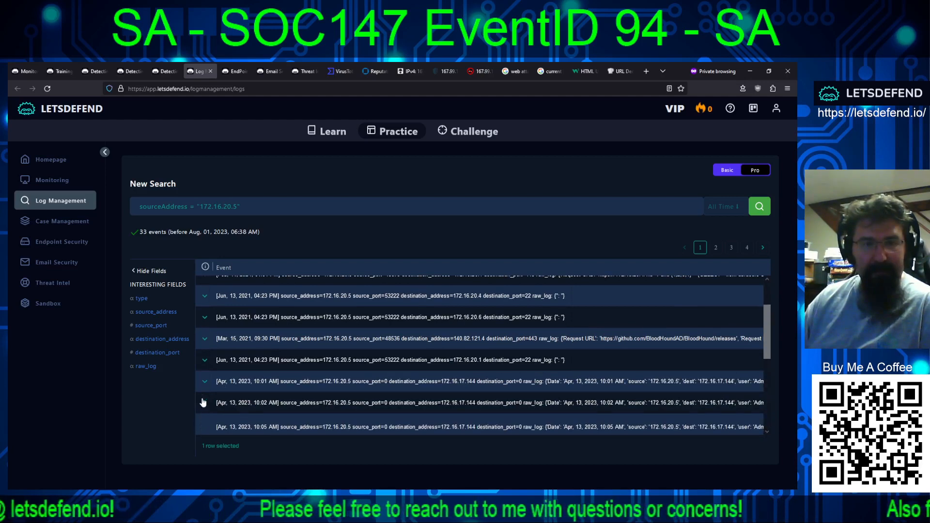
scroll(419, 393, up, 3)
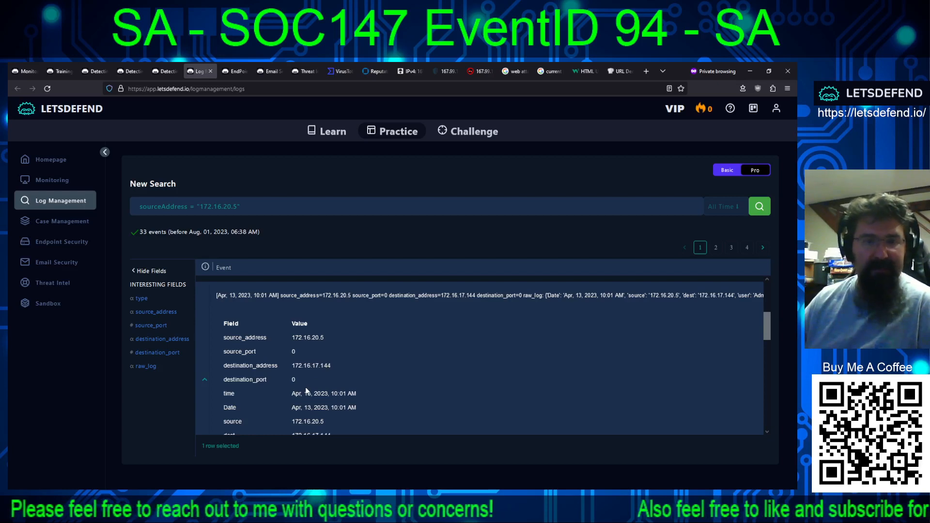
scroll(301, 387, down, 4)
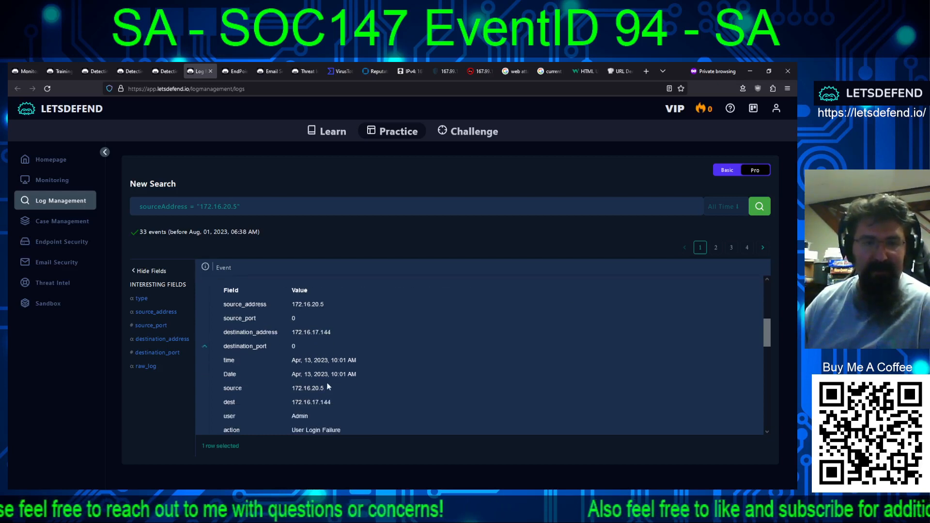
scroll(339, 383, up, 1)
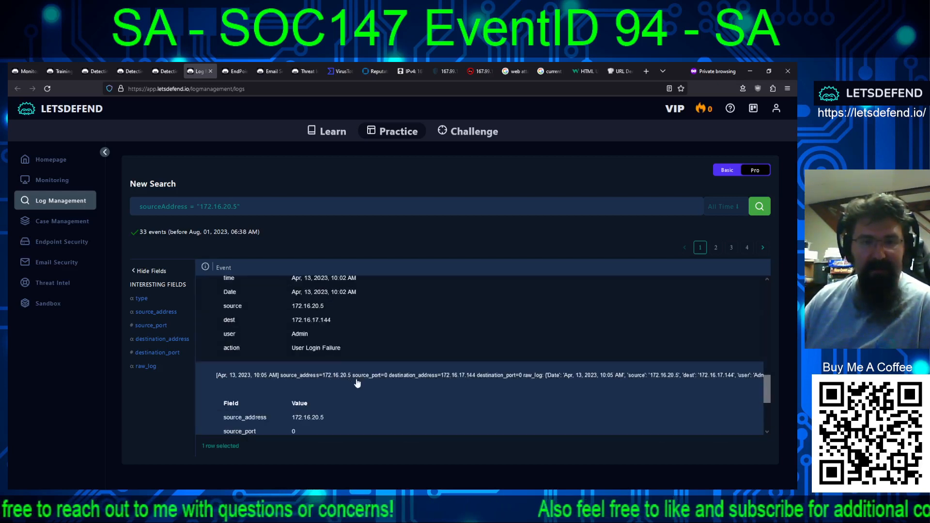
scroll(390, 387, down, 5)
scroll(389, 409, up, 2)
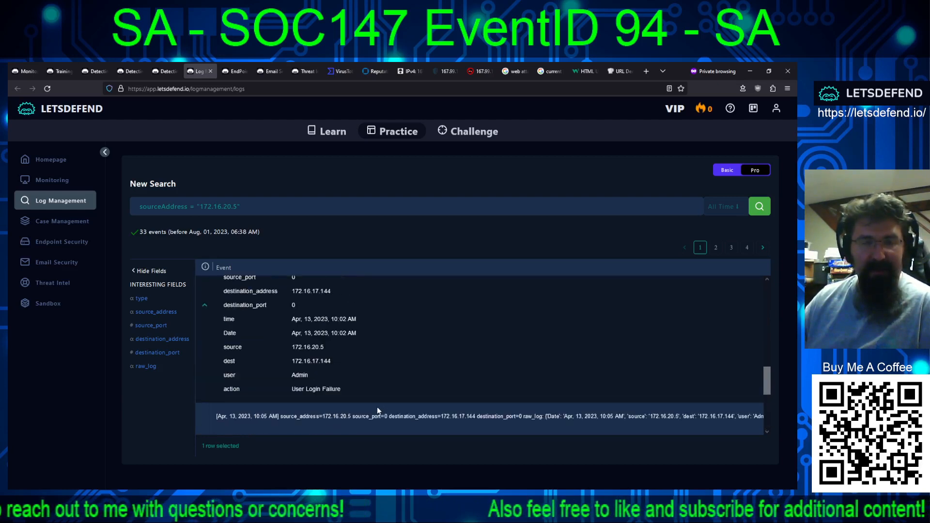
scroll(398, 413, up, 2)
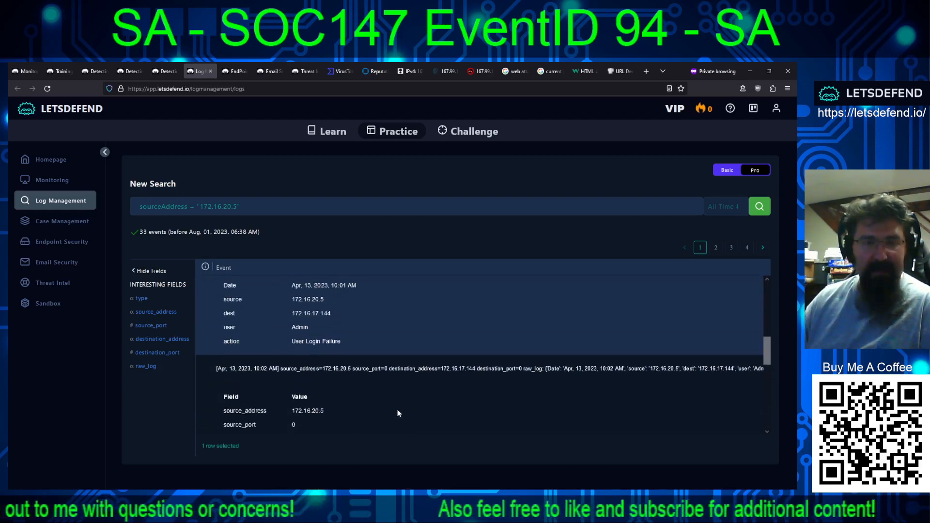
scroll(397, 412, up, 2)
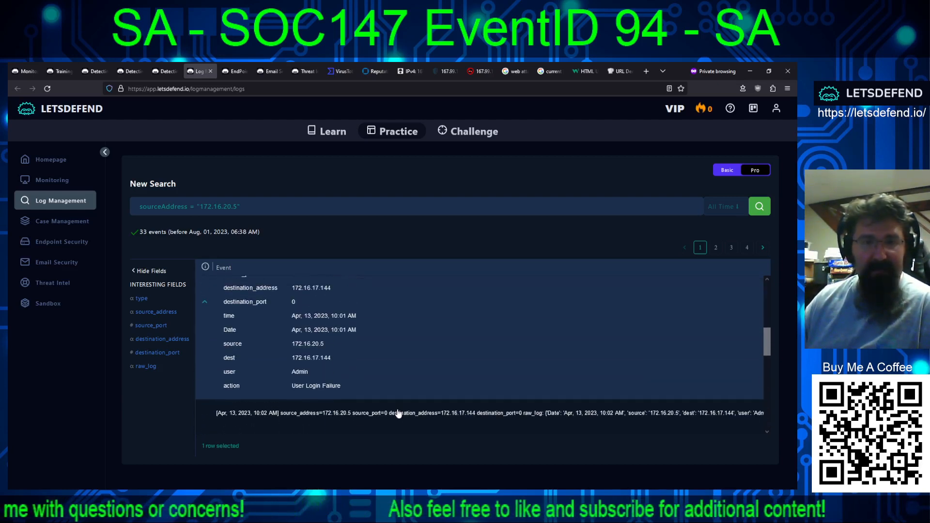
- Reset the log search by switching to the Basic view and back to Pro
scroll(397, 413, up, 3)
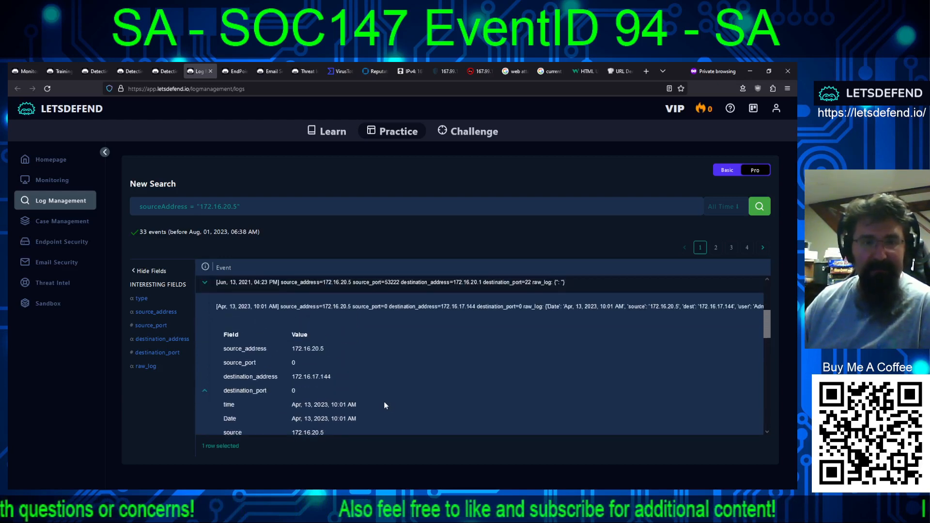
scroll(385, 405, up, 2)
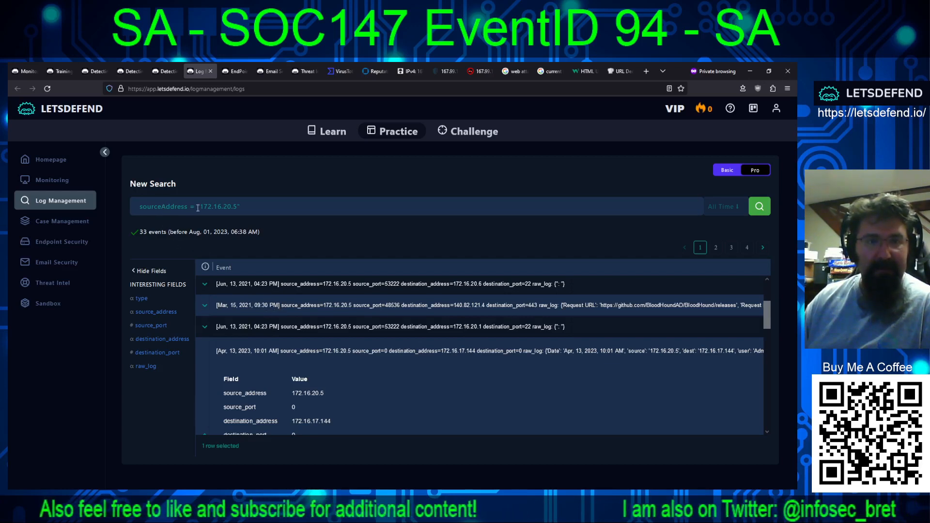
click(754, 171)
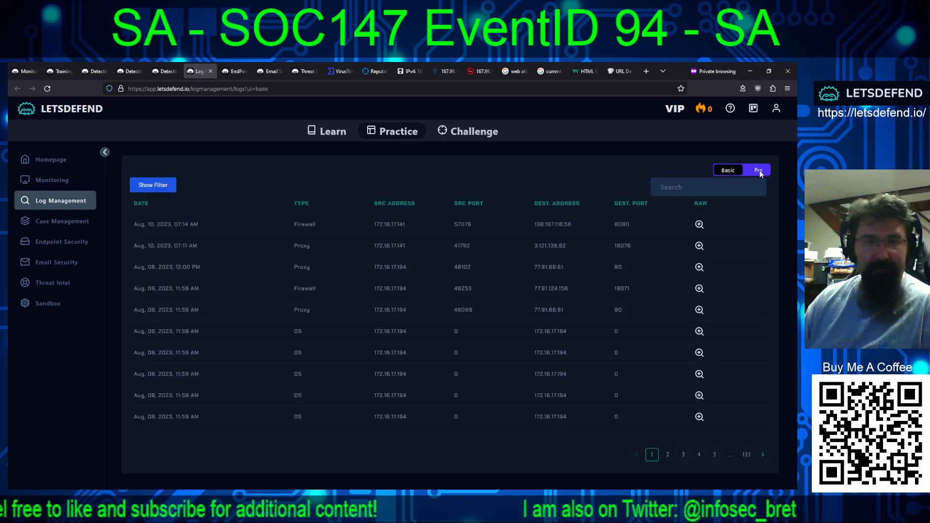
click(758, 171)
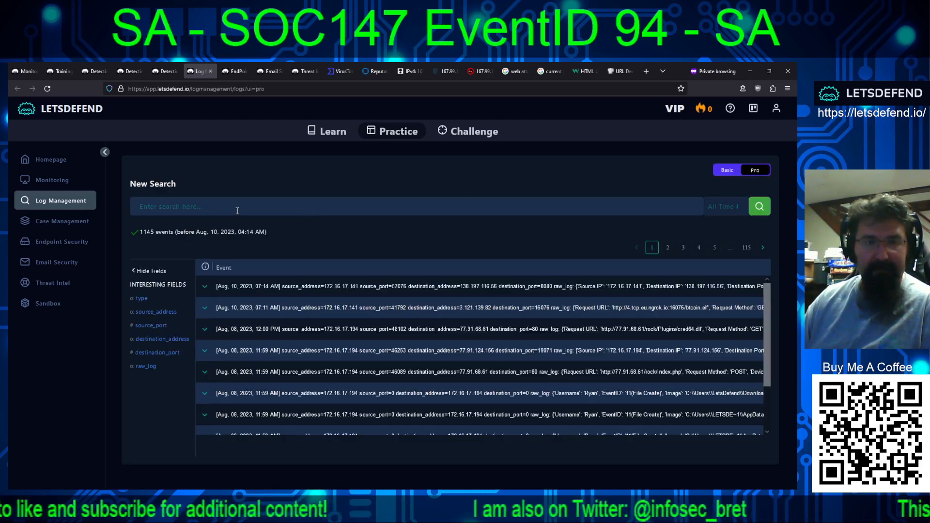
- Try to filter the log events by logDate equals "Jun", and with the value "13-06-2021"
click(250, 276)
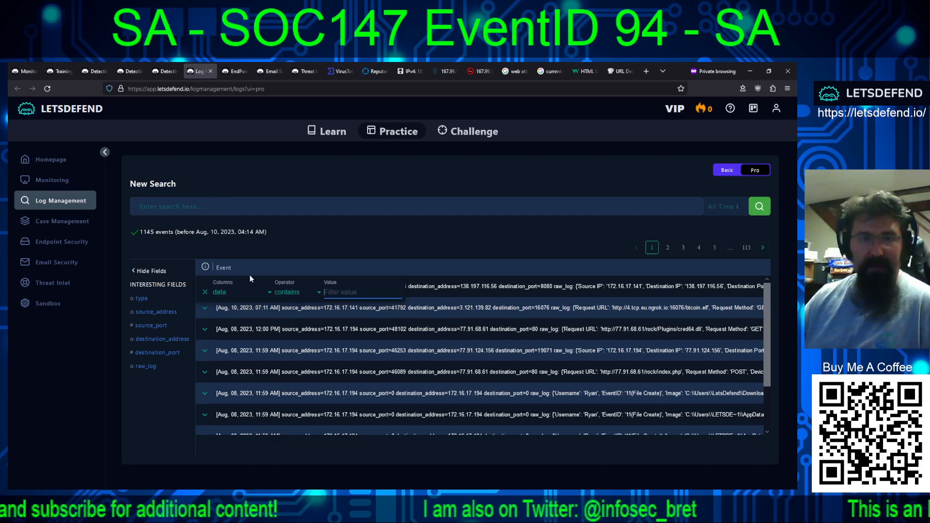
click(235, 297)
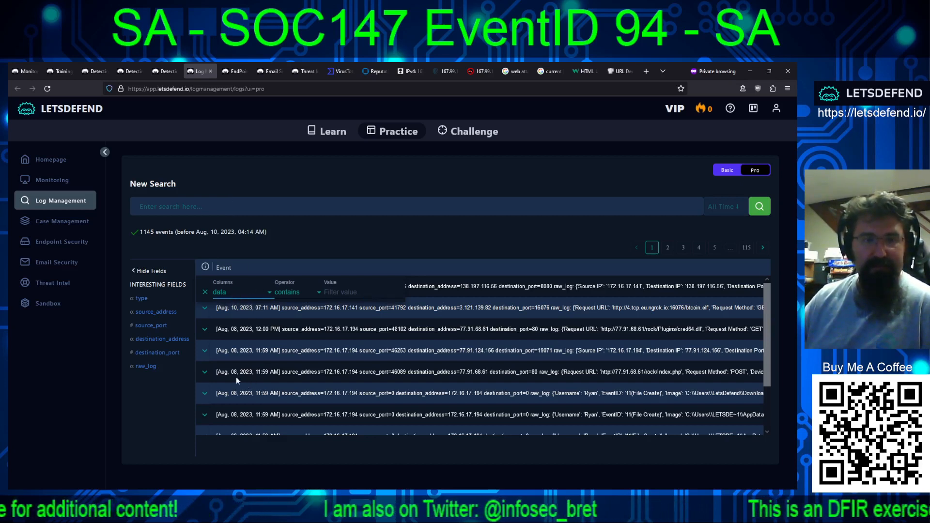
click(291, 294)
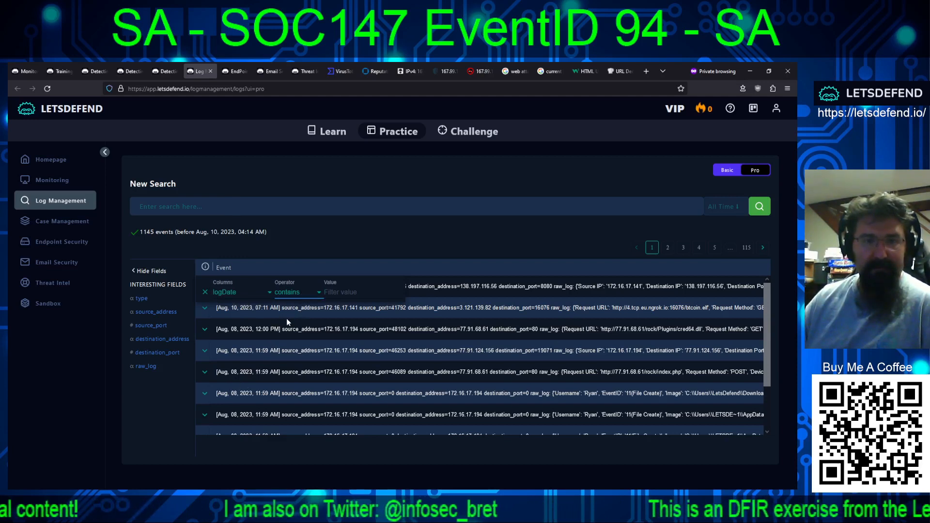
click(286, 318)
click(338, 291)
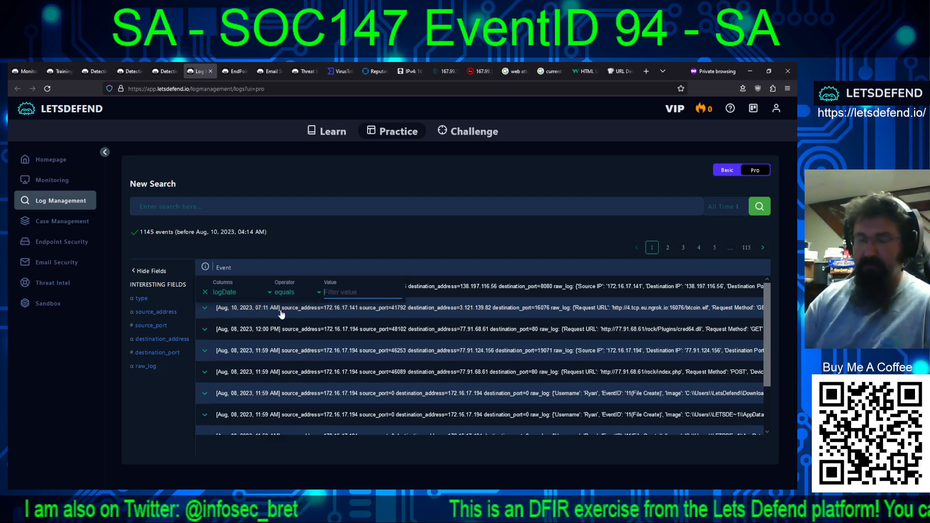
text(Jn)
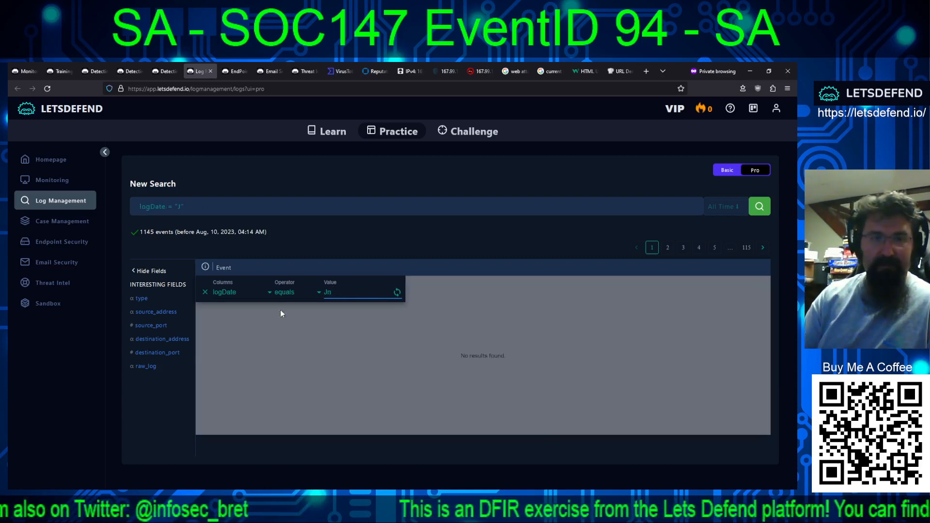
text(un)
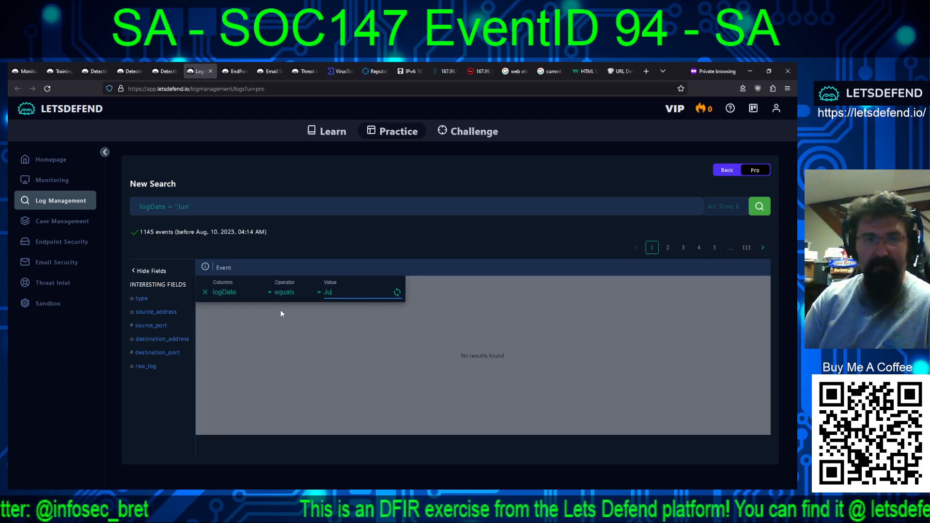
key(Return)
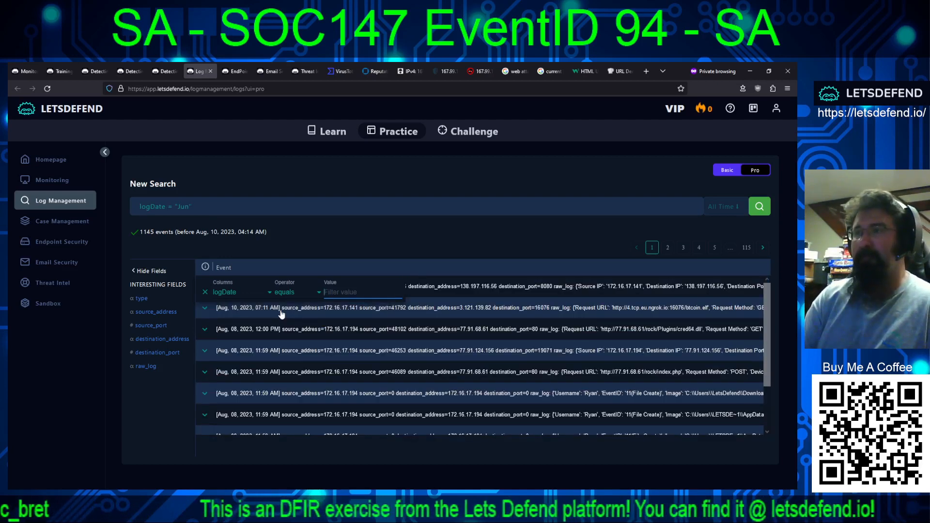
text(13-0)
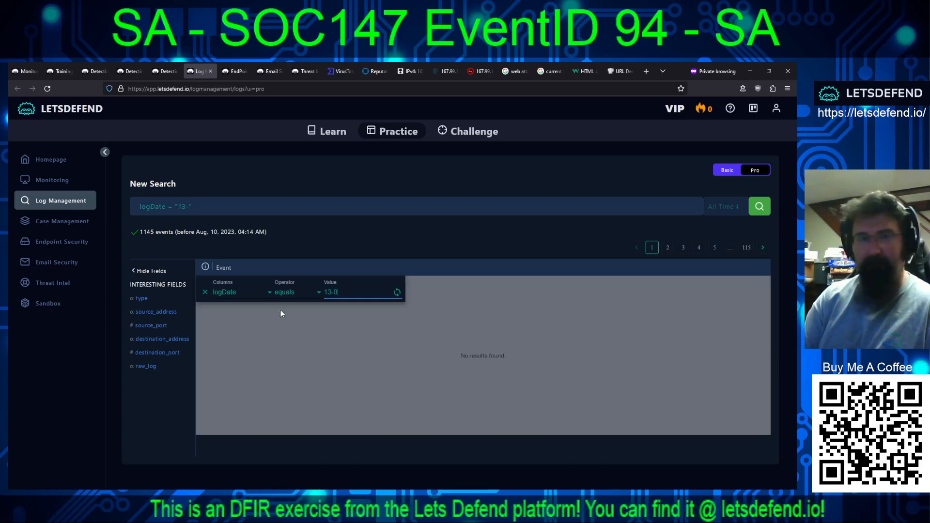
text(6-2021)
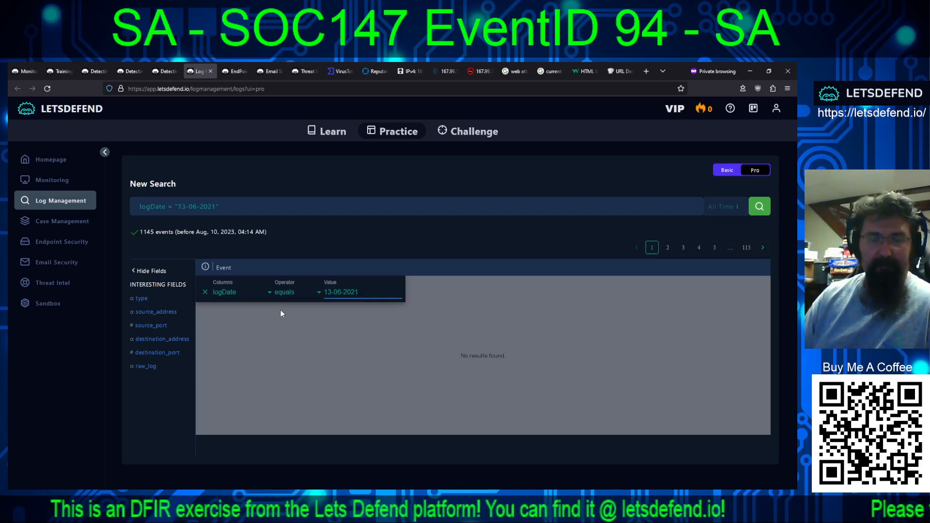
- Rewrite the logDate filter value as "Jun, 13-2021"
key(Left)
key(Left)
key(Left)
key(Left)
key(Left)
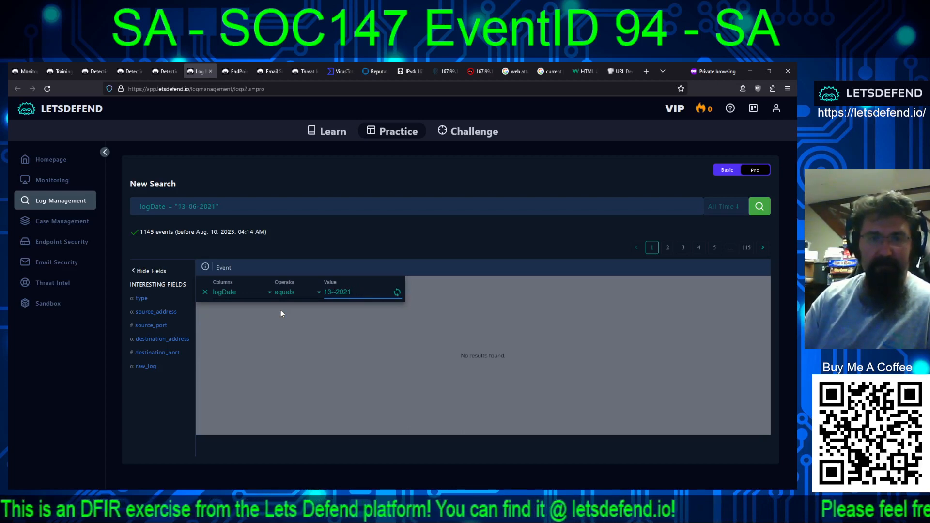
key(BackSpace)
key(BackSpace)
key(BackSpace)
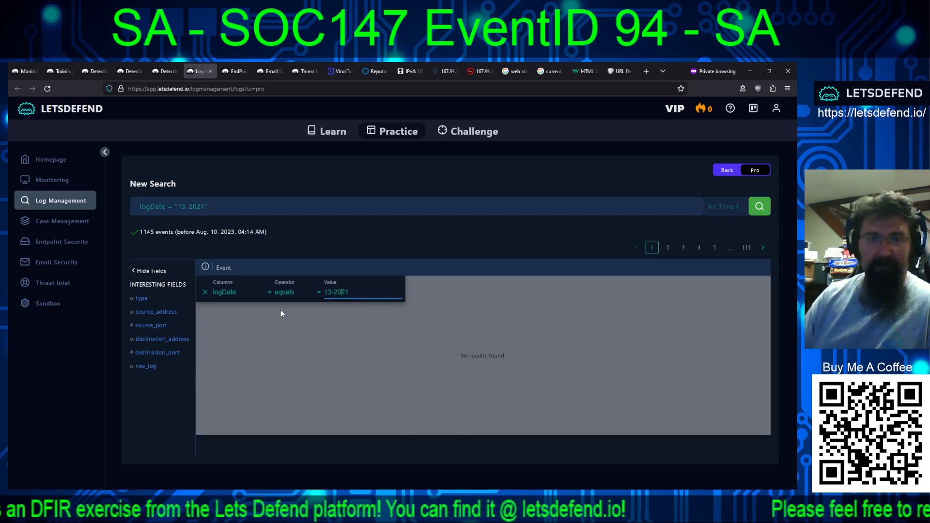
text(June)
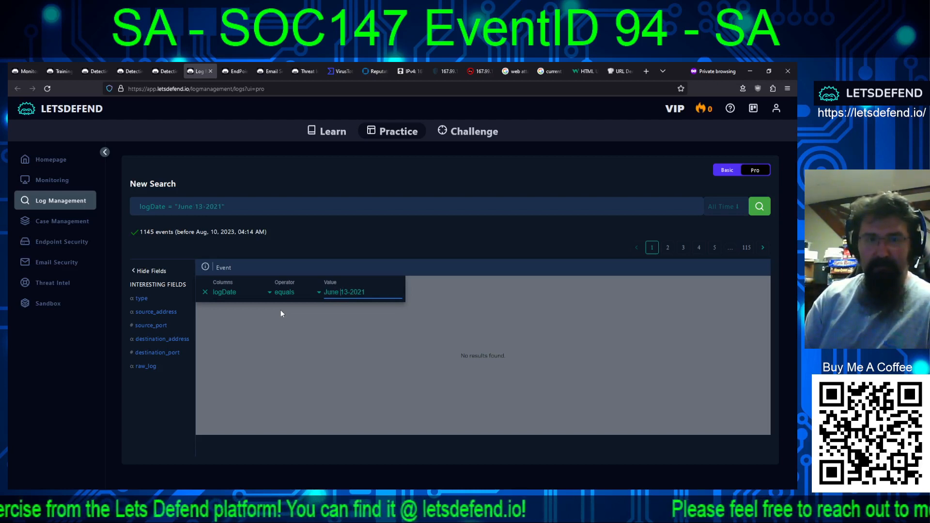
key(BackSpace)
key(BackSpace)
text(,)
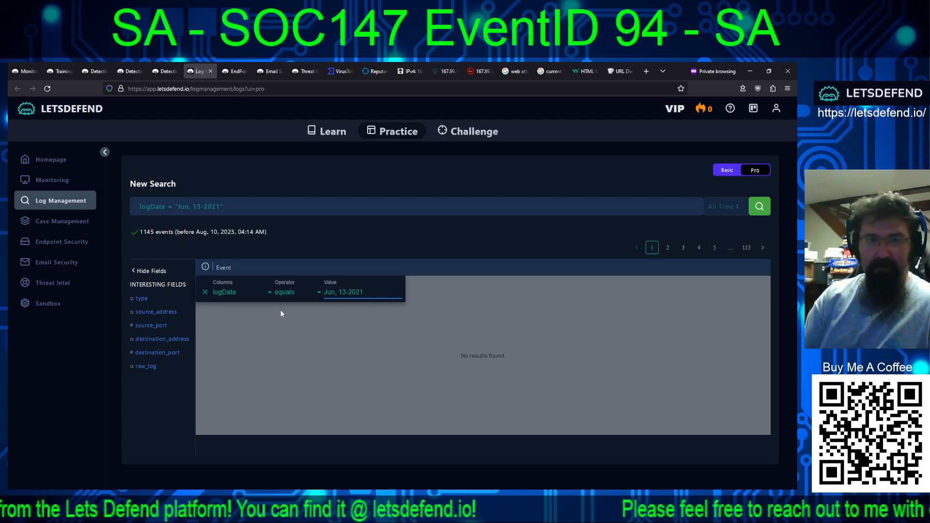
- Shorten the logDate filter value to "2021" and change its operator to contains
key(Delete)
key(Delete)
key(Delete)
key(BackSpace)
key(BackSpace)
key(BackSpace)
key(BackSpace)
key(BackSpace)
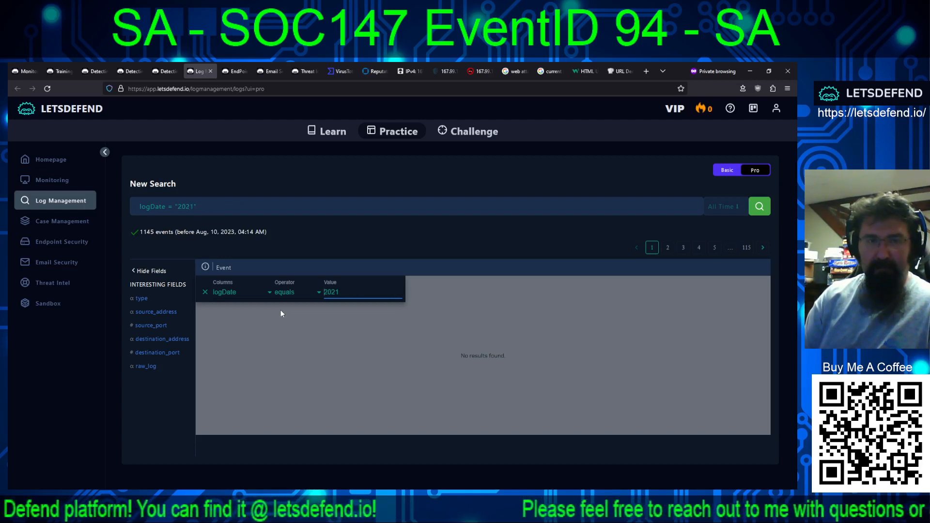
key(shift+Tab)
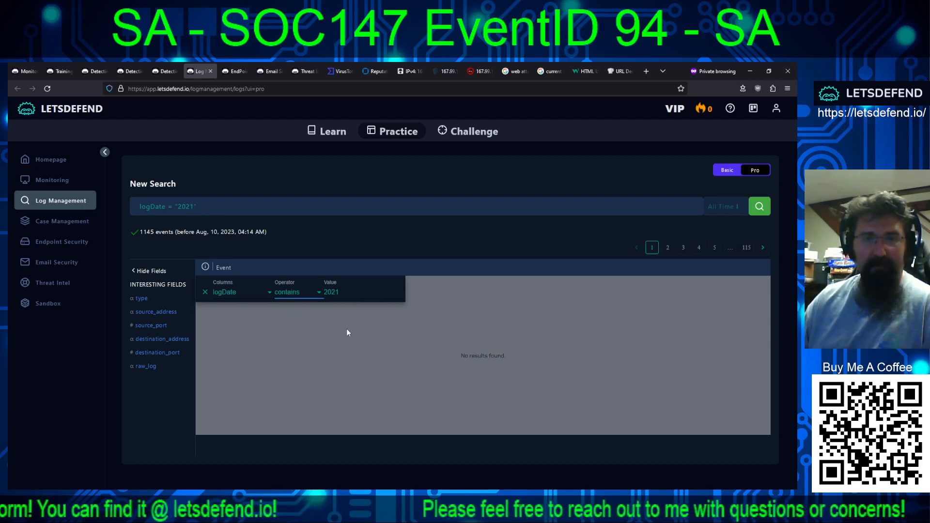
click(359, 291)
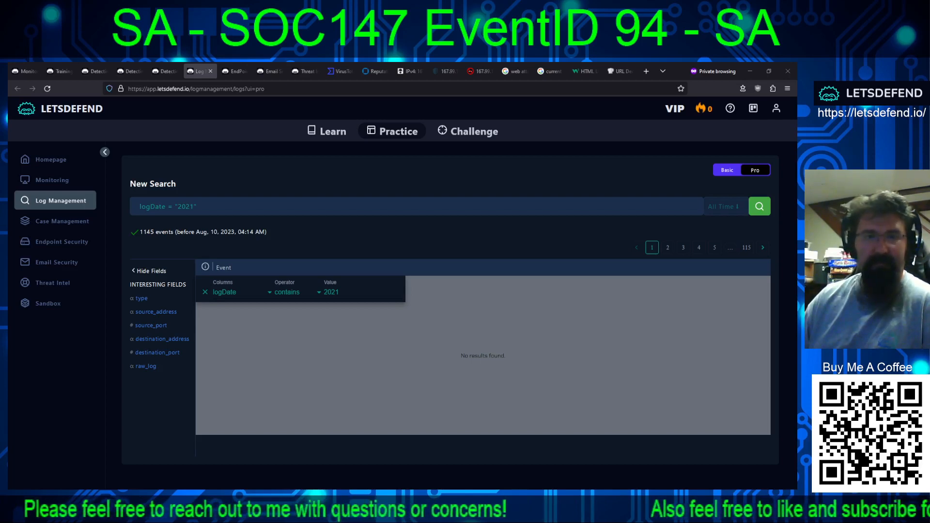
- Filter the log events by source_address equals 172.16.20.5
click(248, 338)
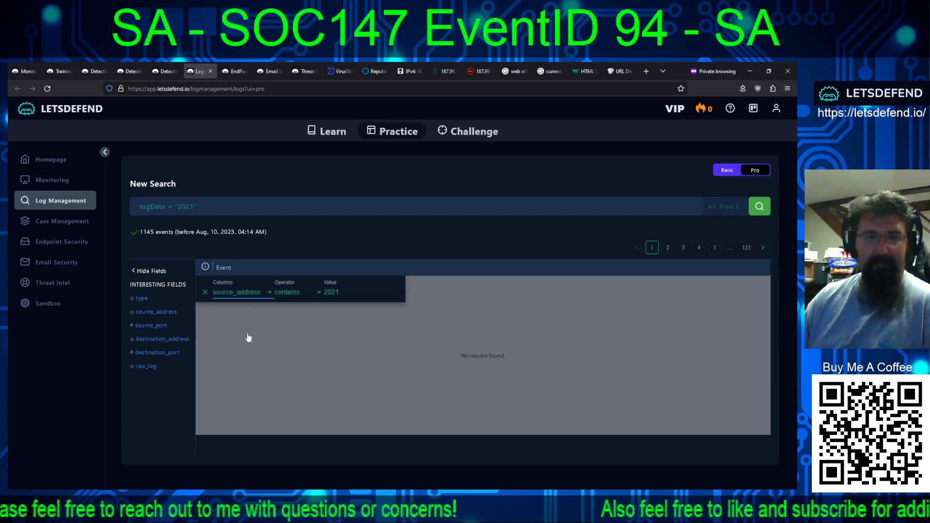
click(291, 295)
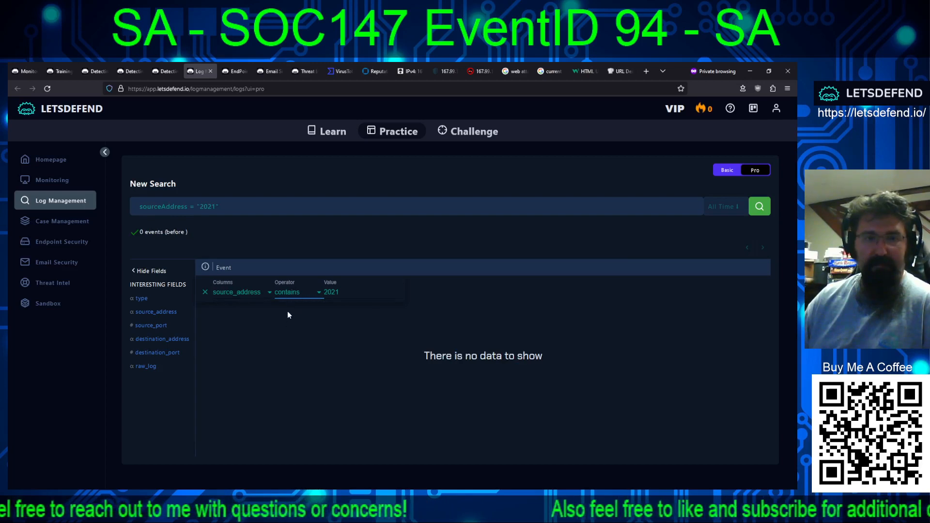
click(288, 320)
click(336, 292)
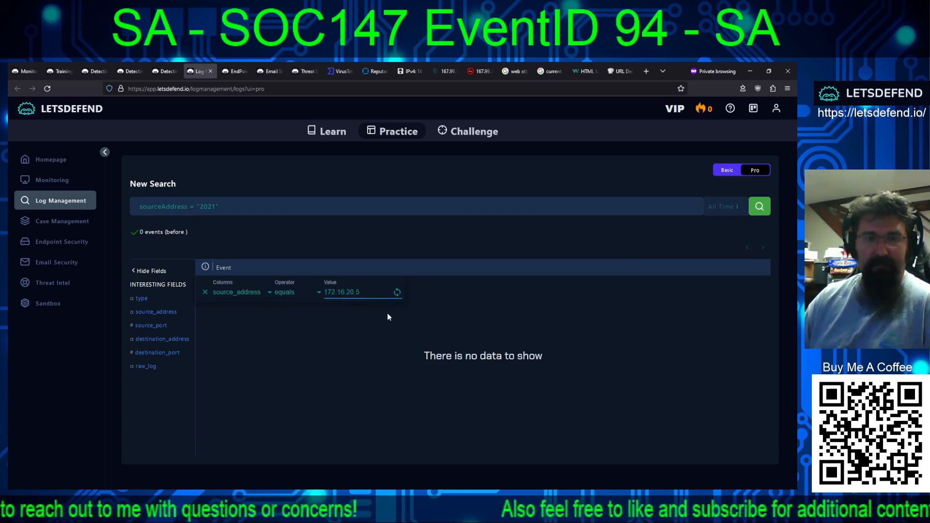
key(Return)
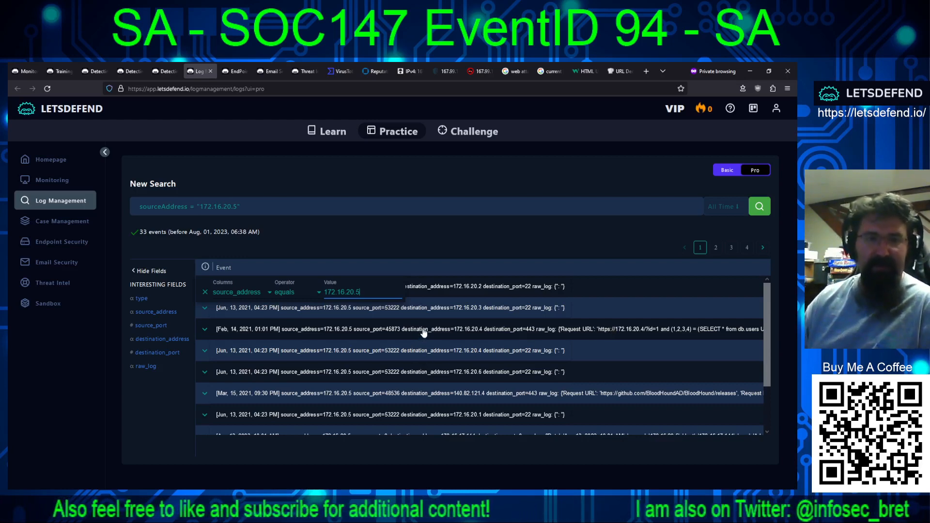
- Check the Email Security message list for other relevant emails and reopen the "Planned Scanning" message
click(269, 71)
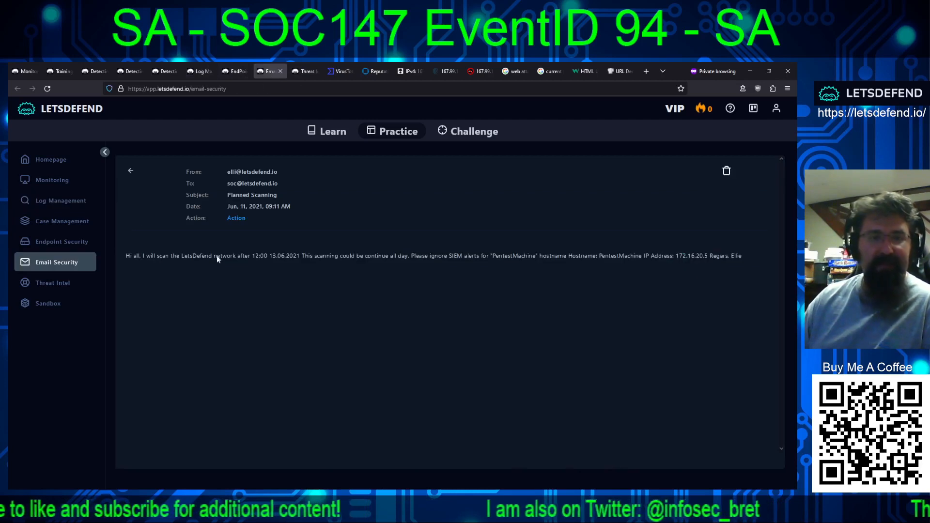
click(126, 169)
scroll(264, 359, down, 5)
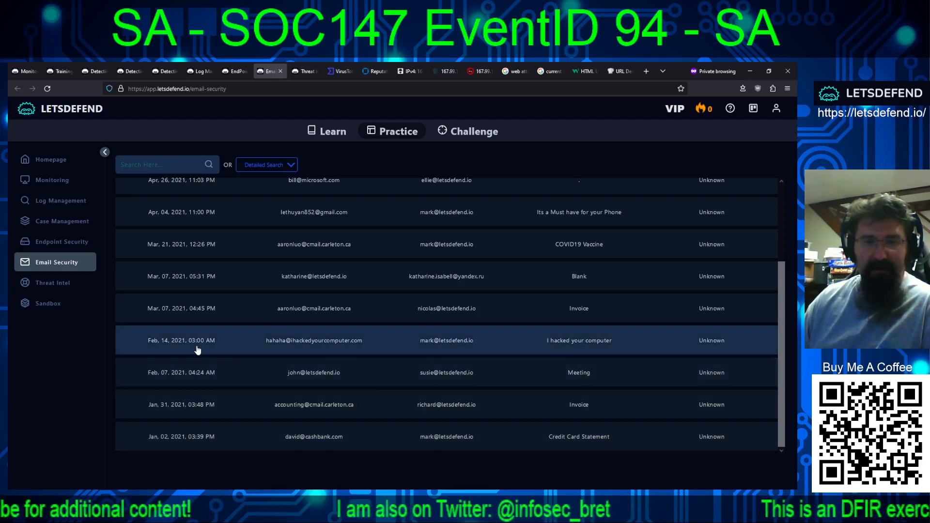
scroll(197, 350, up, 3)
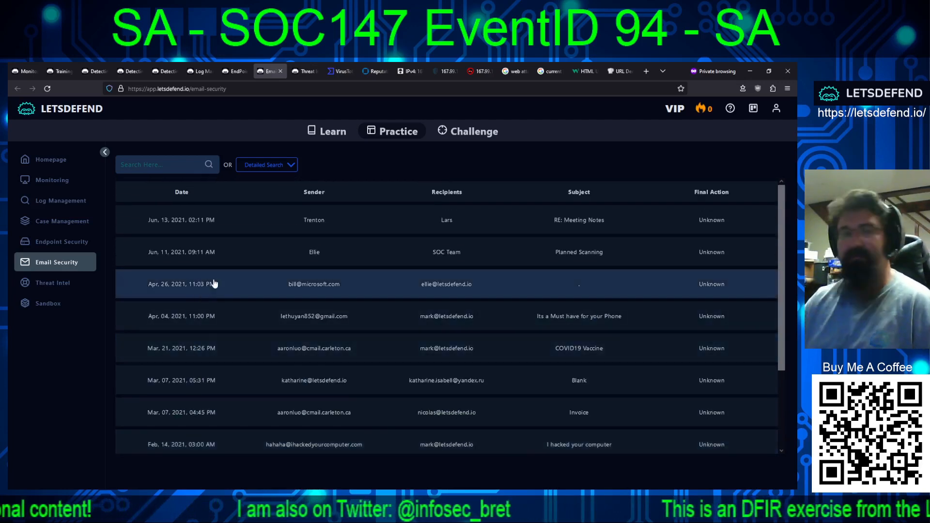
click(236, 264)
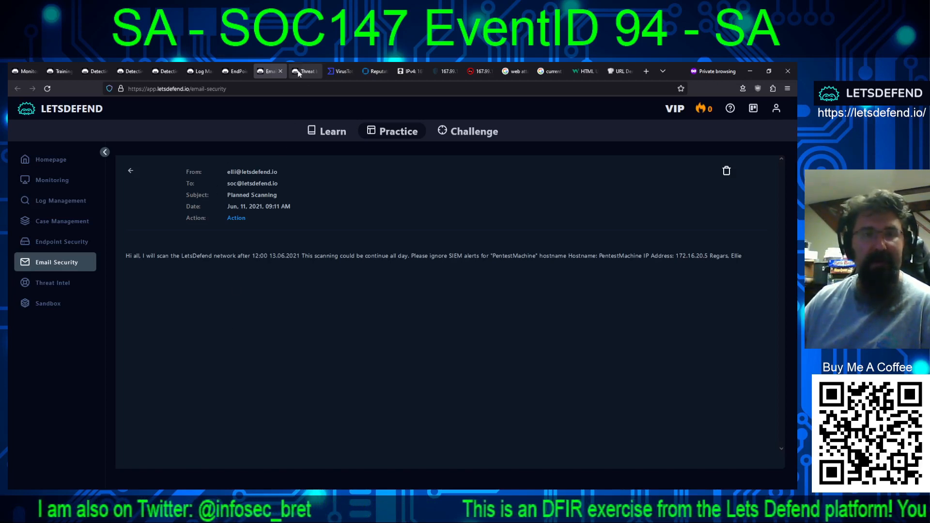
- Examine PentestMachine's network actions and terminal history in Endpoint Security
click(235, 71)
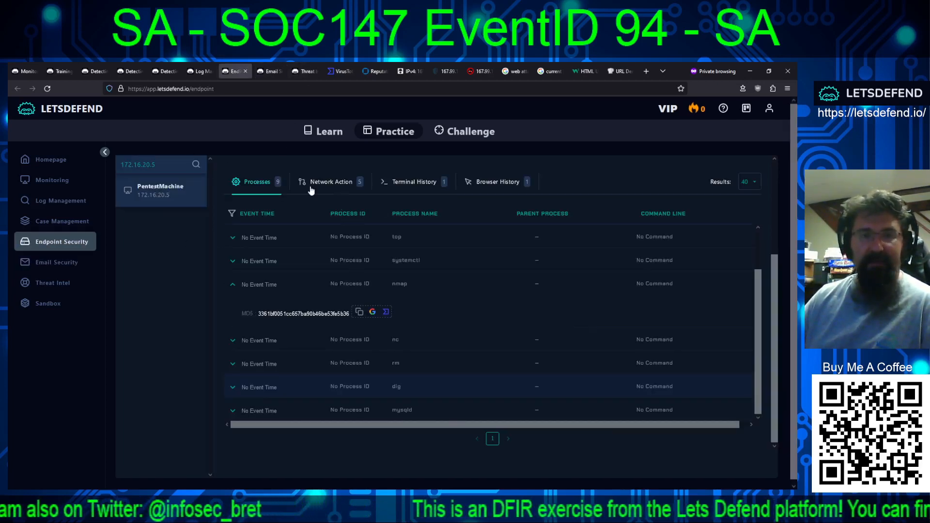
click(330, 184)
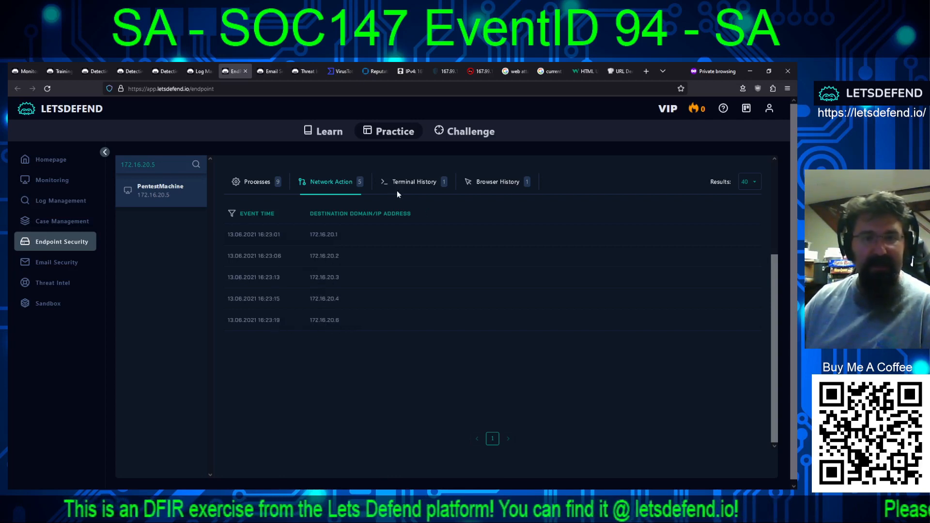
click(406, 183)
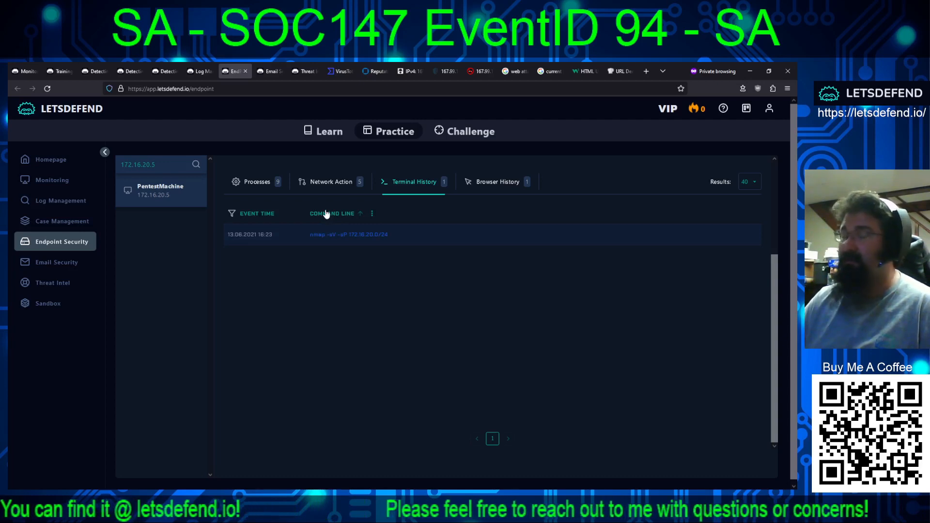
- Move the SOC147 - SSH Scan Activity alert (EventID 94) to the investigation channel and create a case for it
click(24, 71)
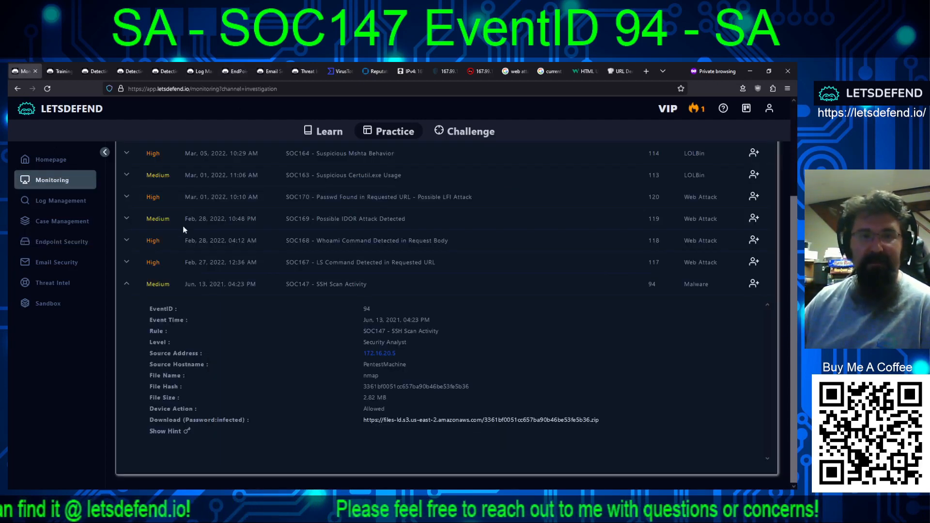
click(753, 285)
click(383, 345)
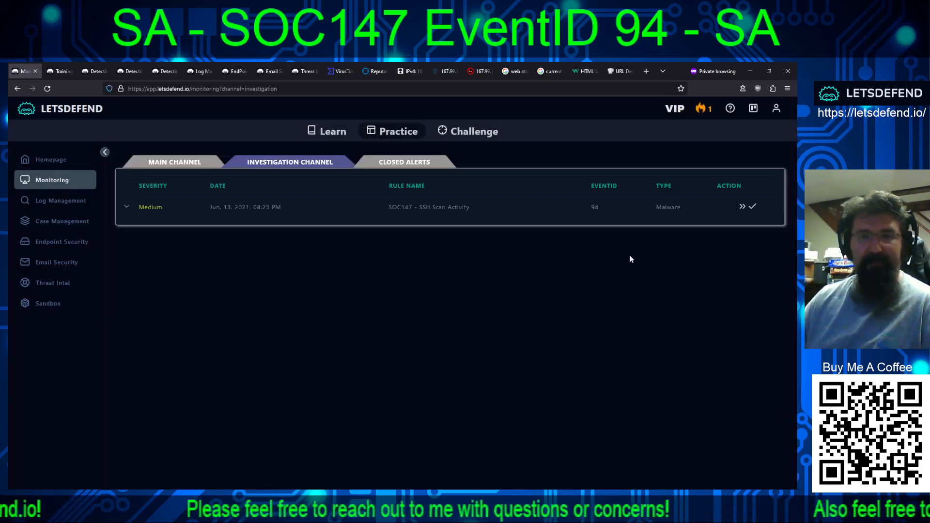
click(741, 207)
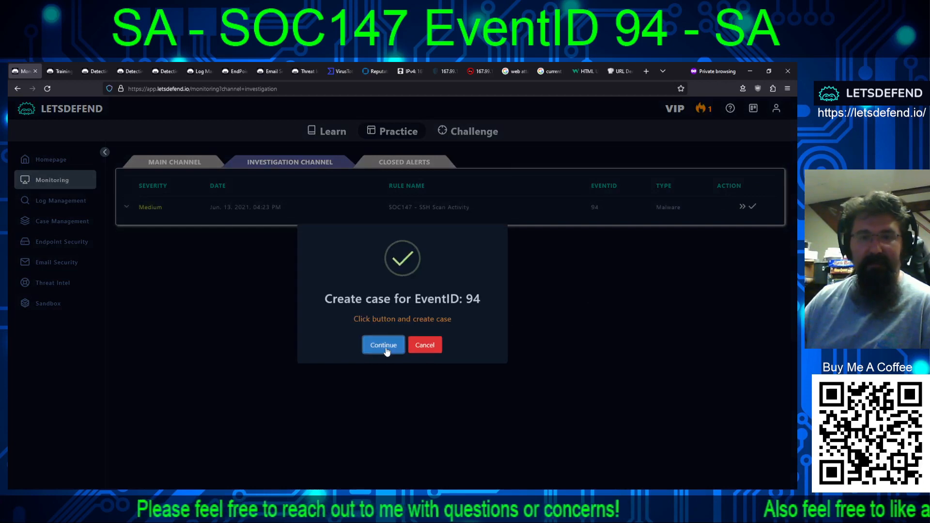
click(382, 345)
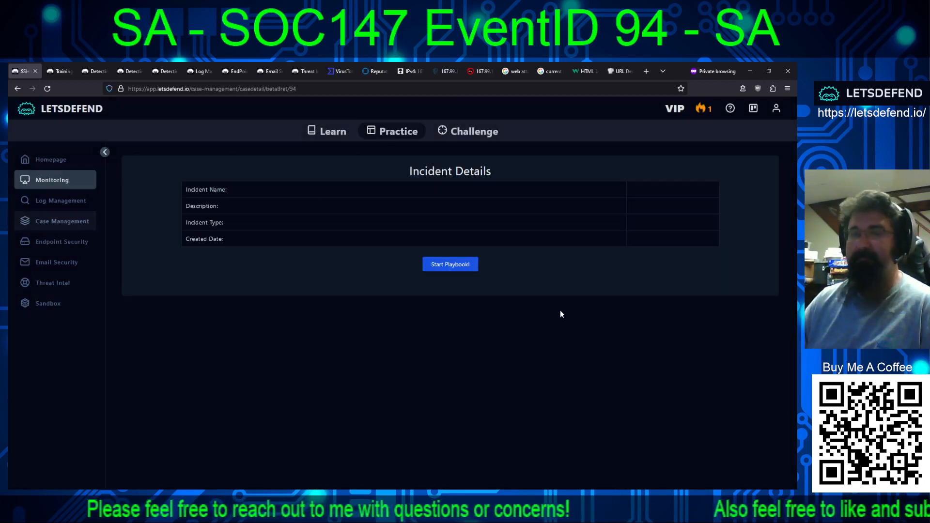
- Start the case playbook and set the threat indicator to Other
click(441, 275)
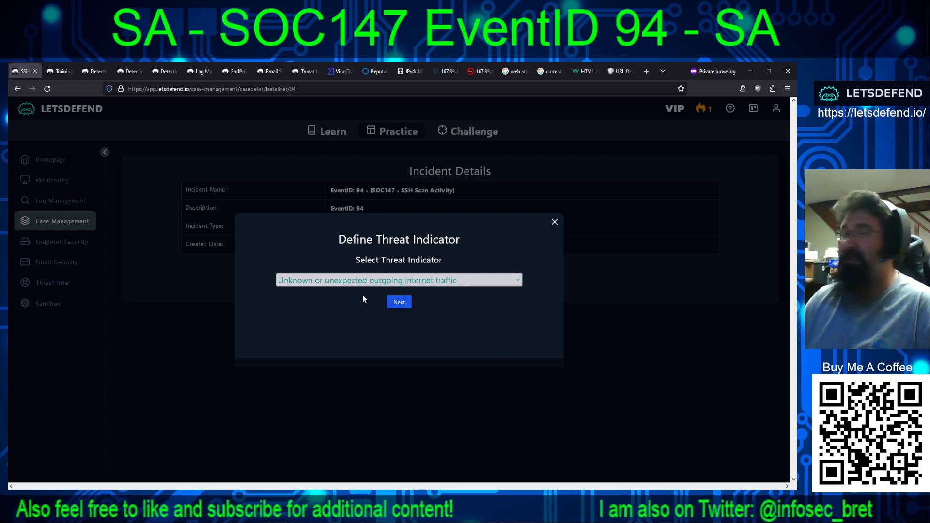
key(Down)
key(Down)
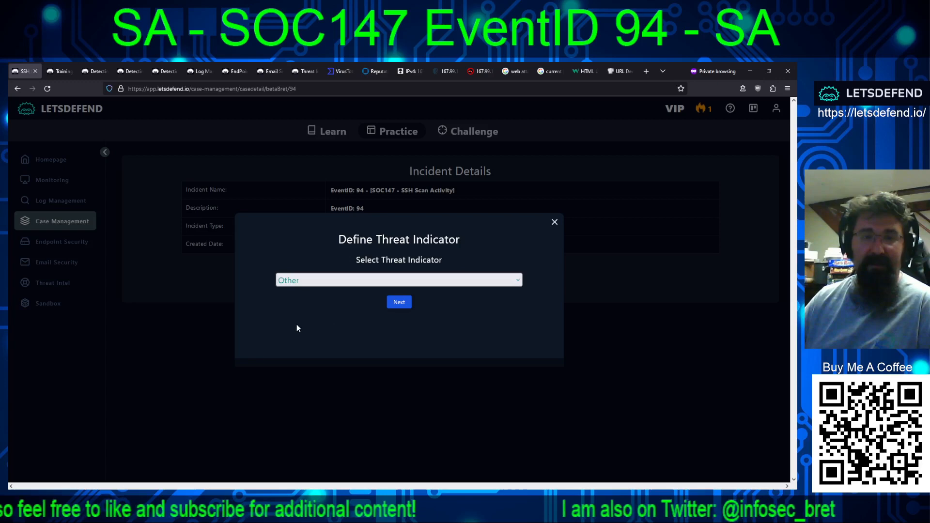
click(399, 302)
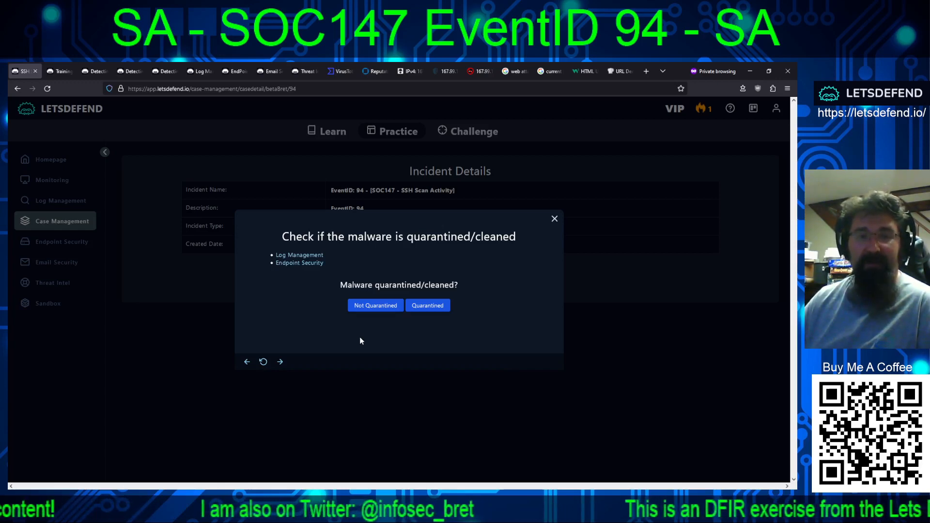
- Answer Not Quarantined, and mark the malware analysis Non-malicious after rechecking the "Planned Scanning" email and the nmap VirusTotal report
click(375, 305)
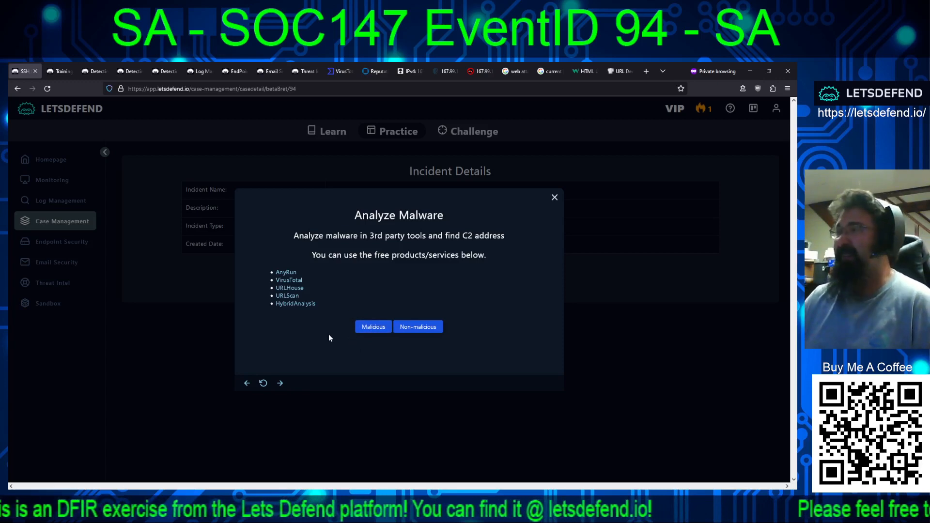
click(268, 71)
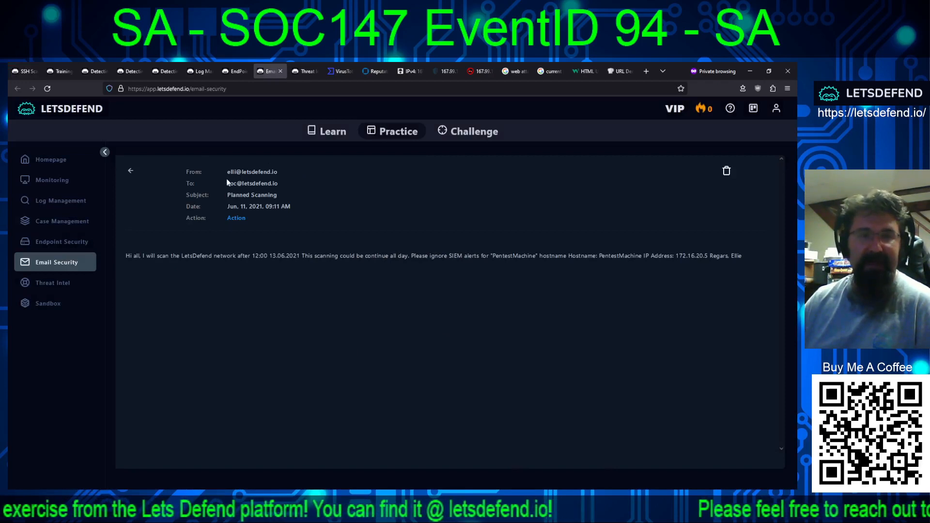
click(27, 73)
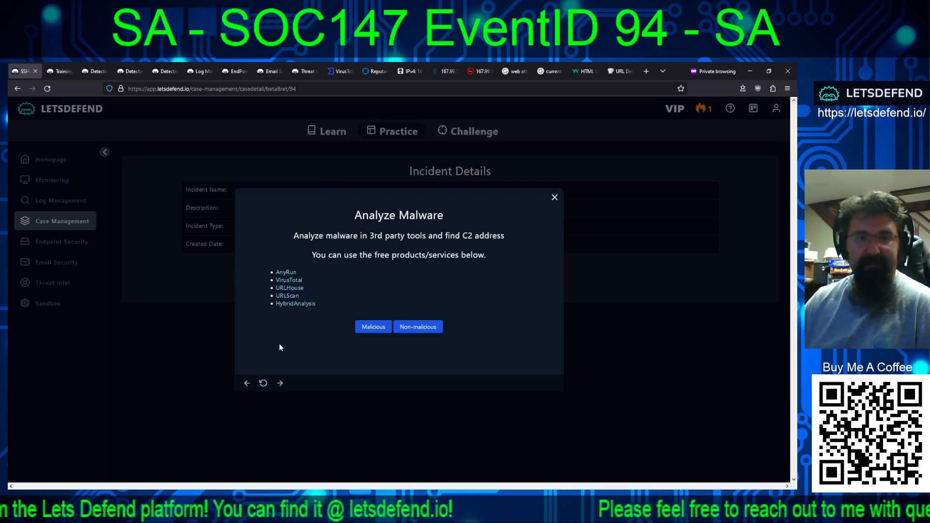
click(343, 70)
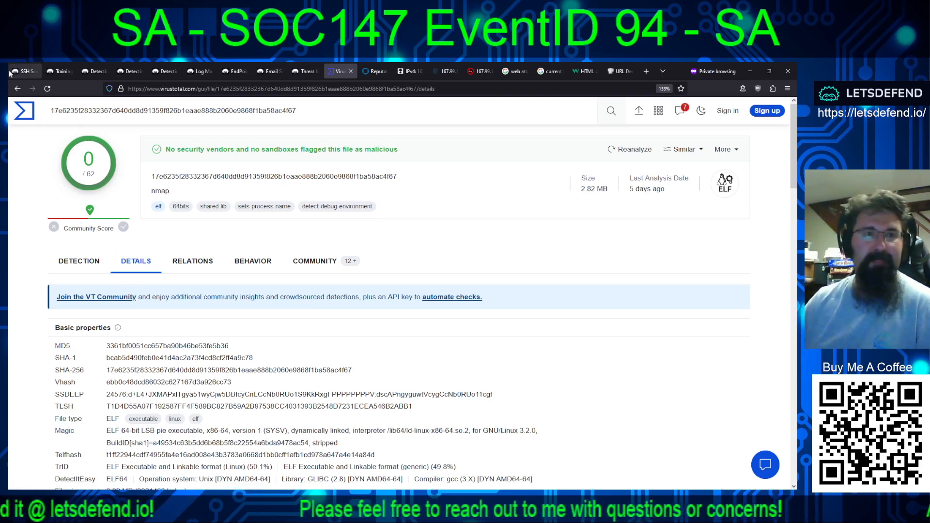
click(24, 71)
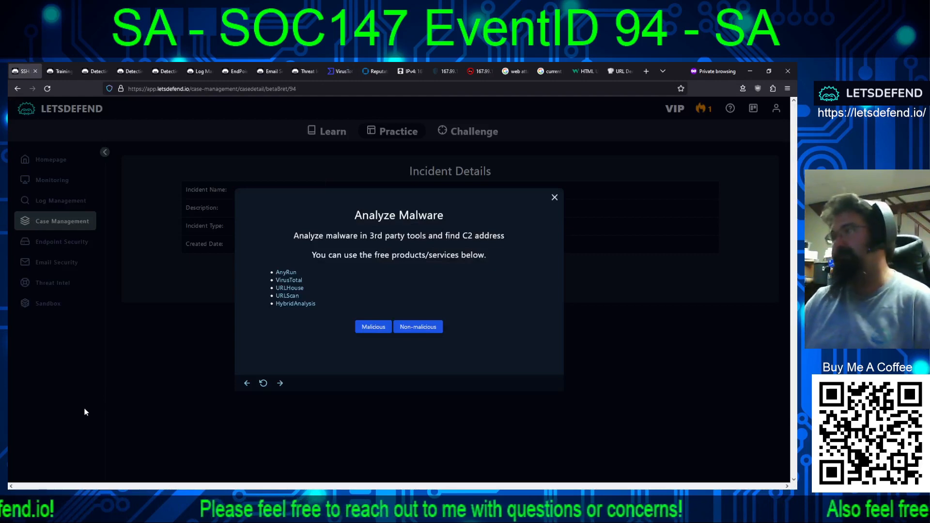
click(418, 327)
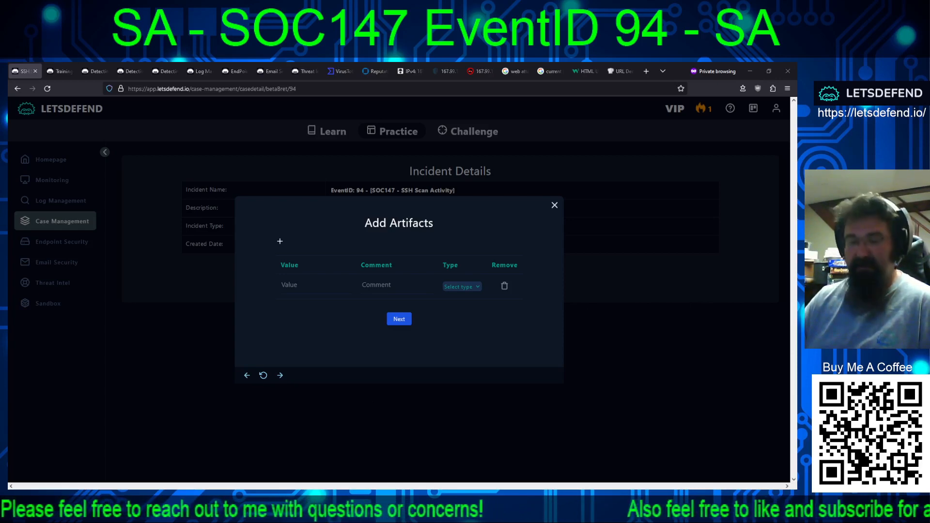
- Add the artifact 172.16.20.5 with the comment PentestMachine and the type IP Address
click(330, 283)
text(172.16.20.5)
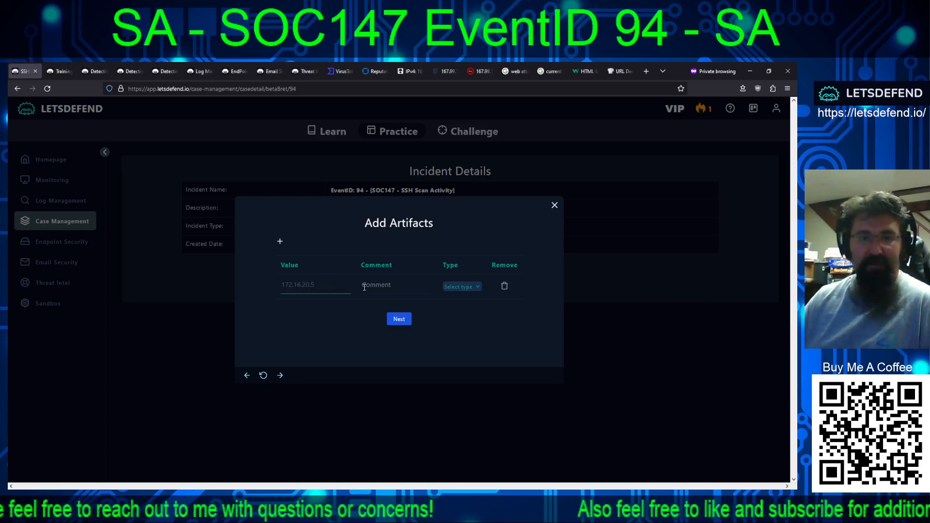
key(Tab)
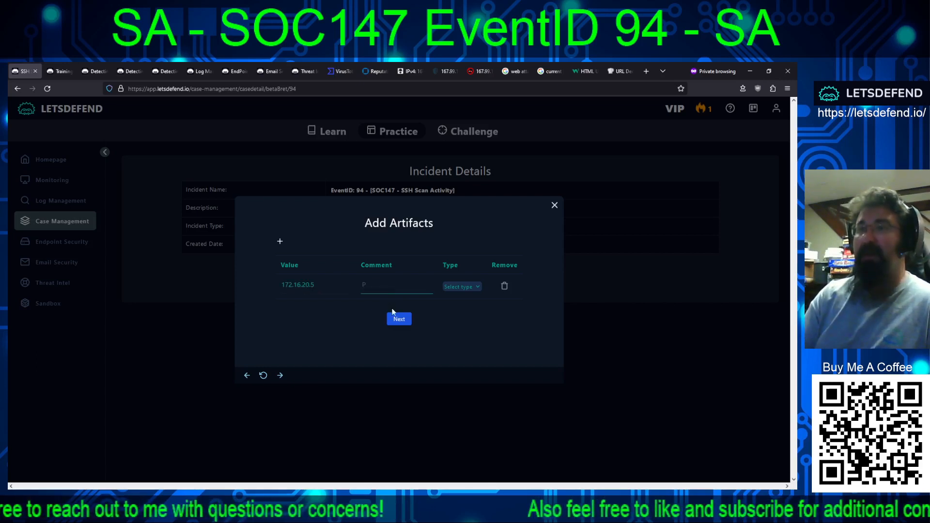
text(PentestMachine)
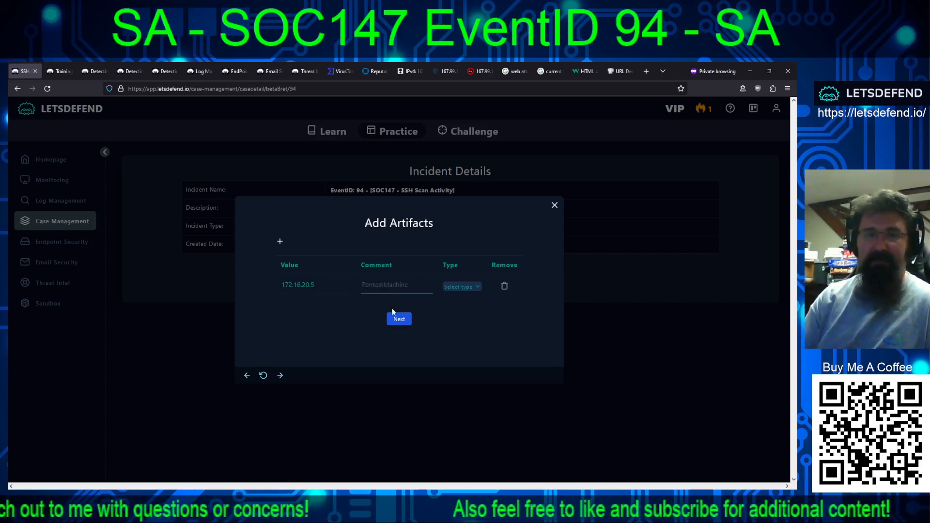
key(Tab)
click(454, 285)
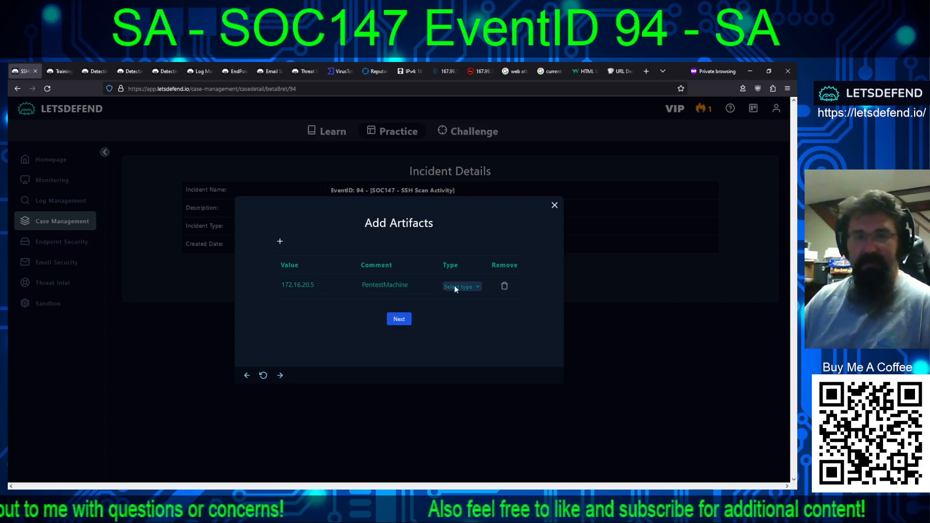
click(469, 340)
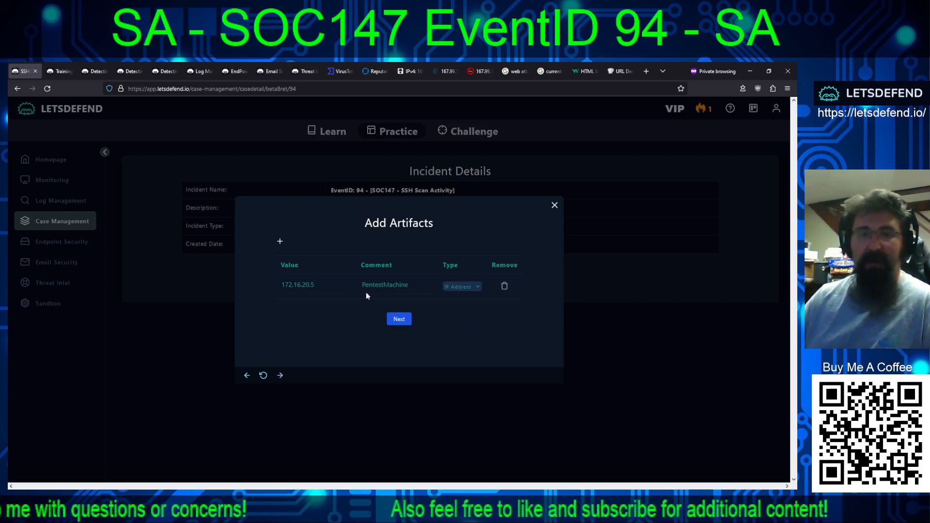
- Add the MD5 hash 3361bf0051cc657ba90b46be53fe5b36 as a second artifact with the comment nmap, choose its type and submit the artifacts
click(280, 241)
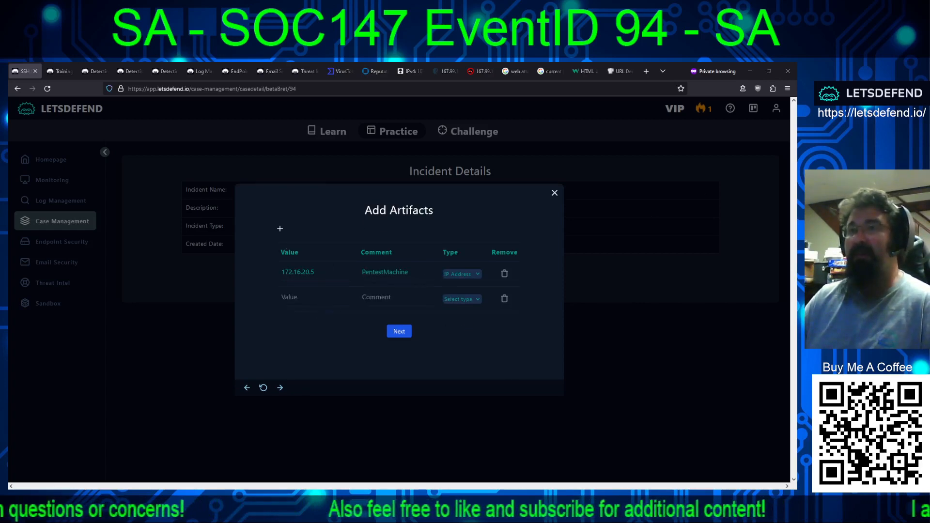
click(301, 297)
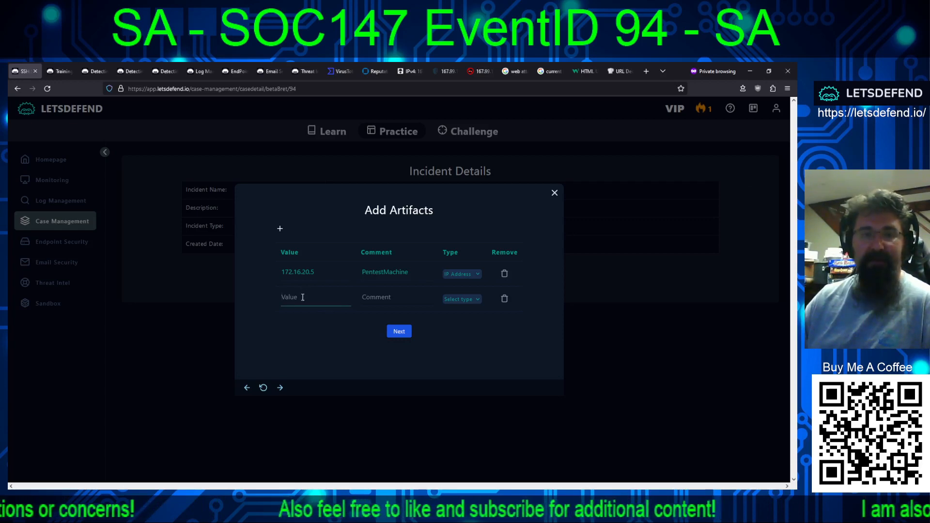
key(ctrl+v)
click(382, 297)
text(nmap)
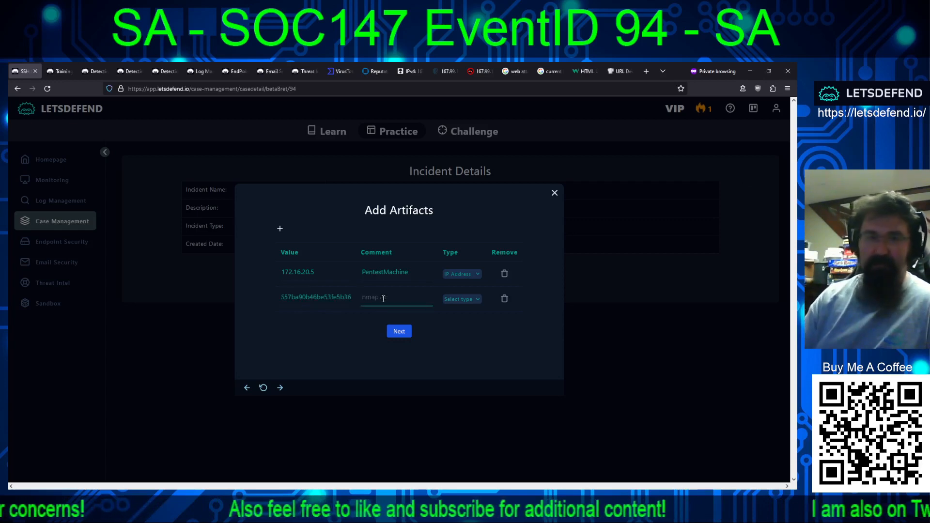
click(464, 340)
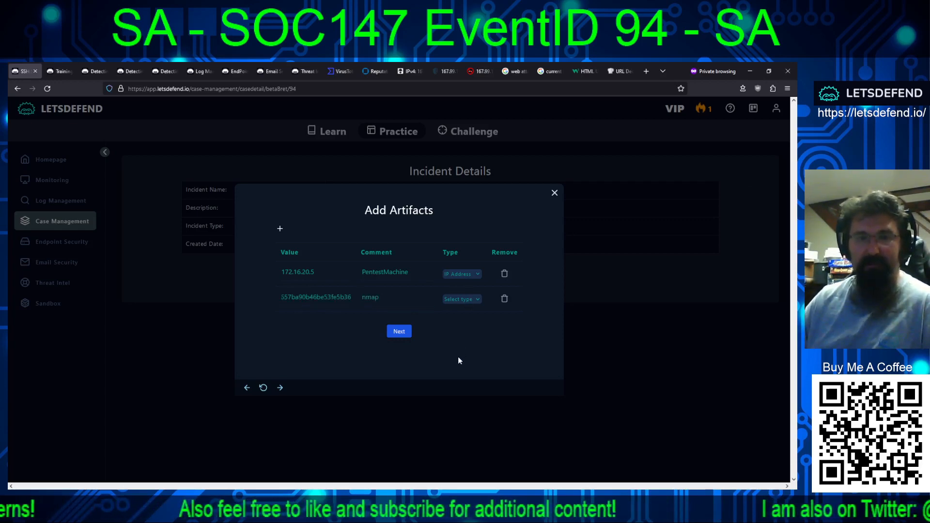
click(456, 388)
click(399, 333)
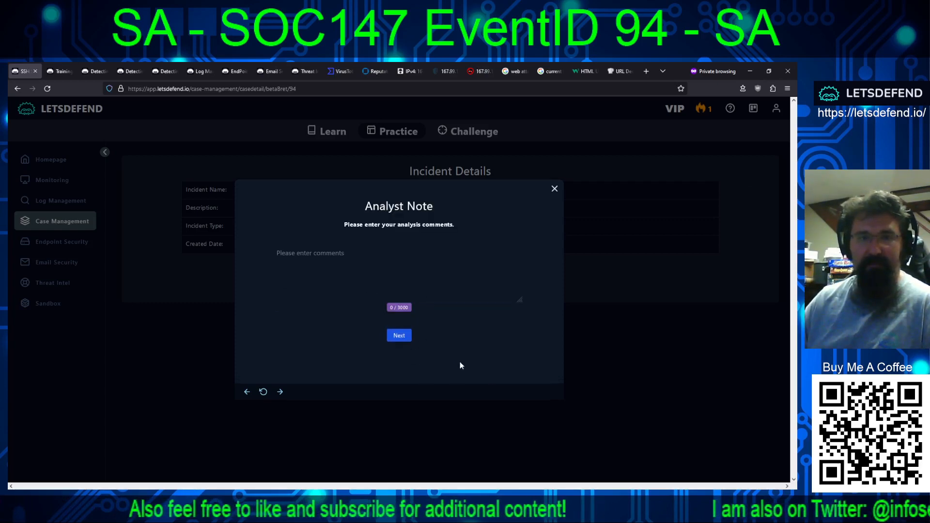
- Begin the analyst note with "Confirm via email", naming the sender, "regarding scanning activity window for past 1200 on 06-13-2021."
click(339, 275)
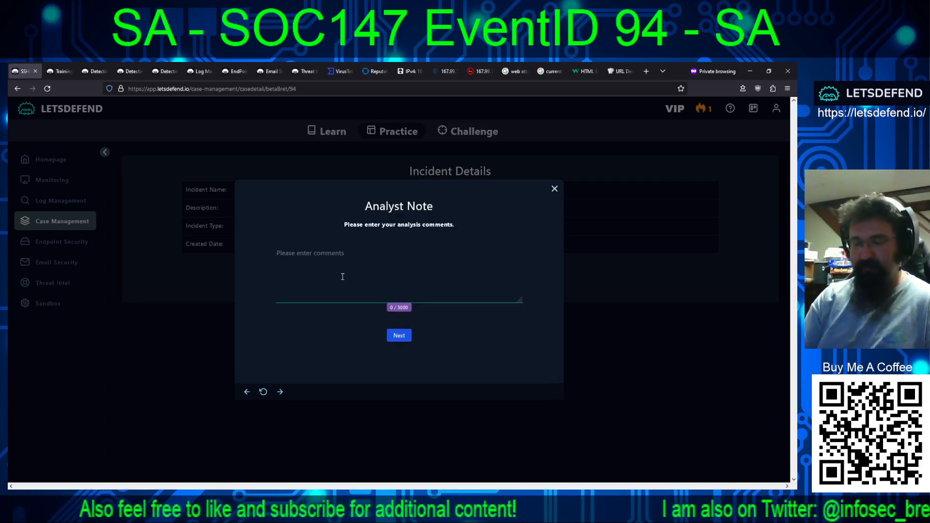
text(Confirm)
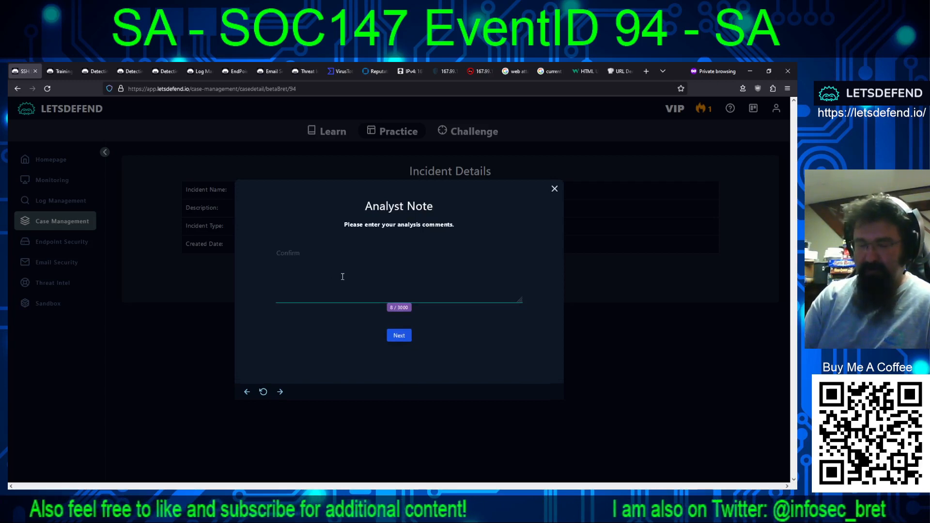
text( via email )
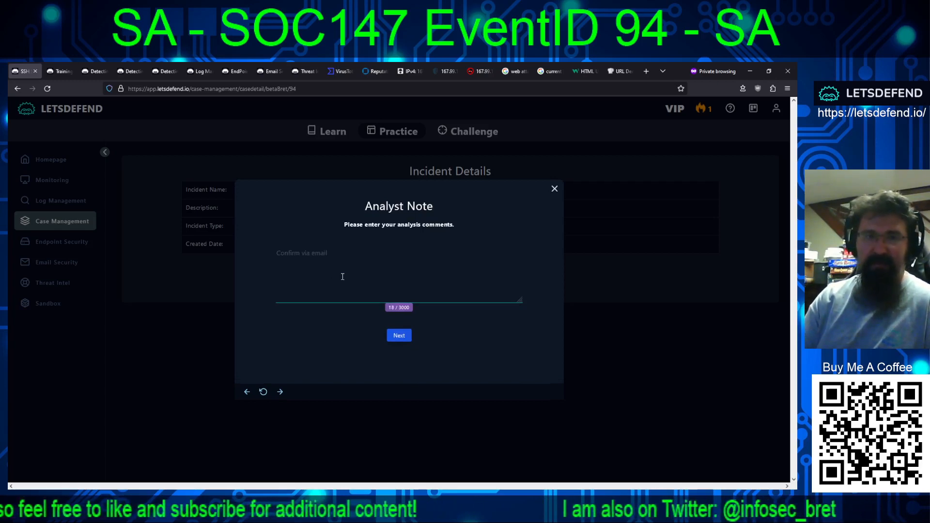
text(from elli regarding scanni)
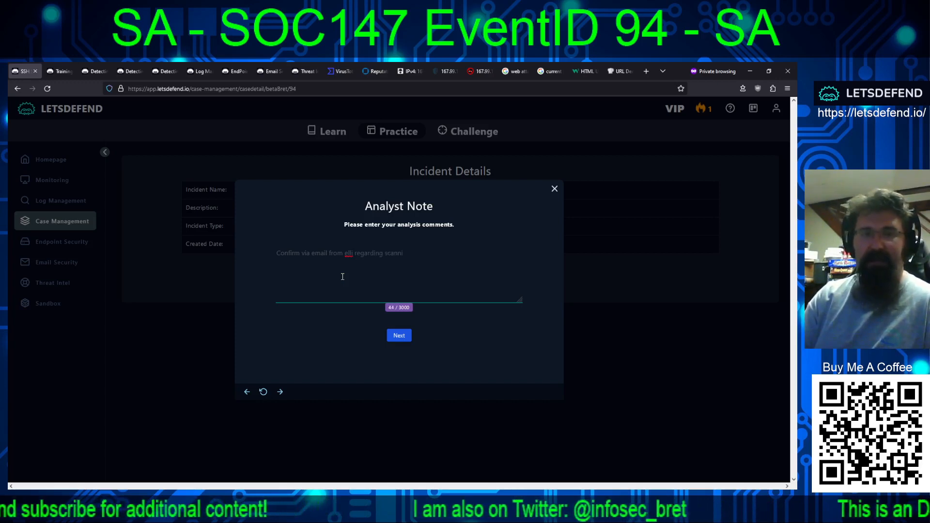
text(ng activity)
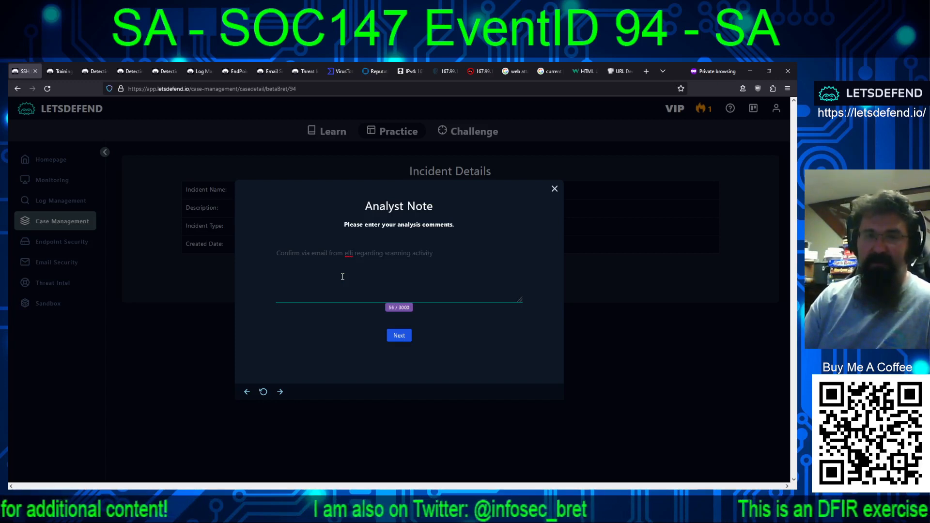
text( w)
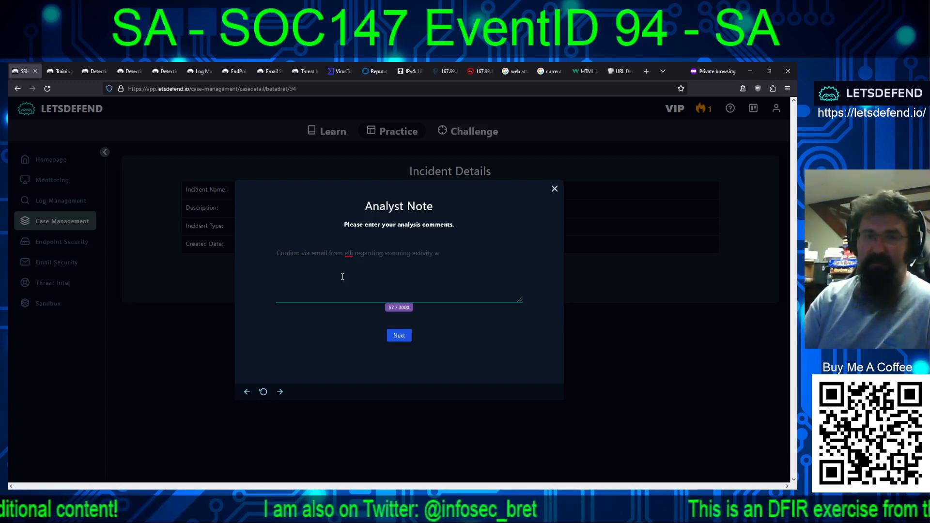
text(indow for )
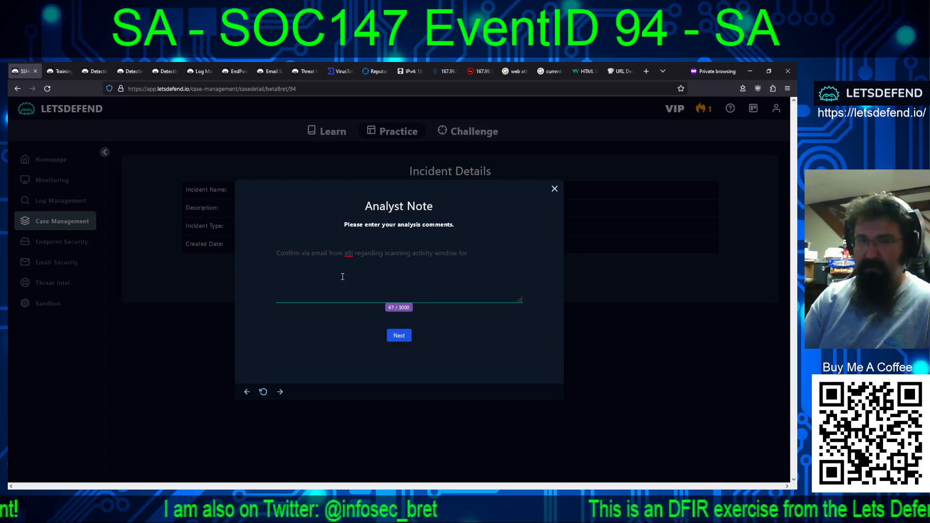
text(past noo)
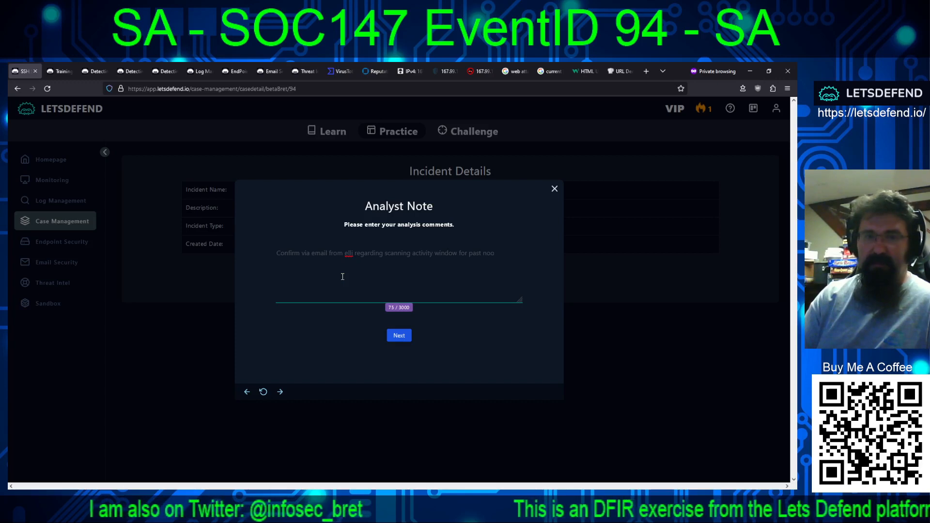
key(BackSpace)
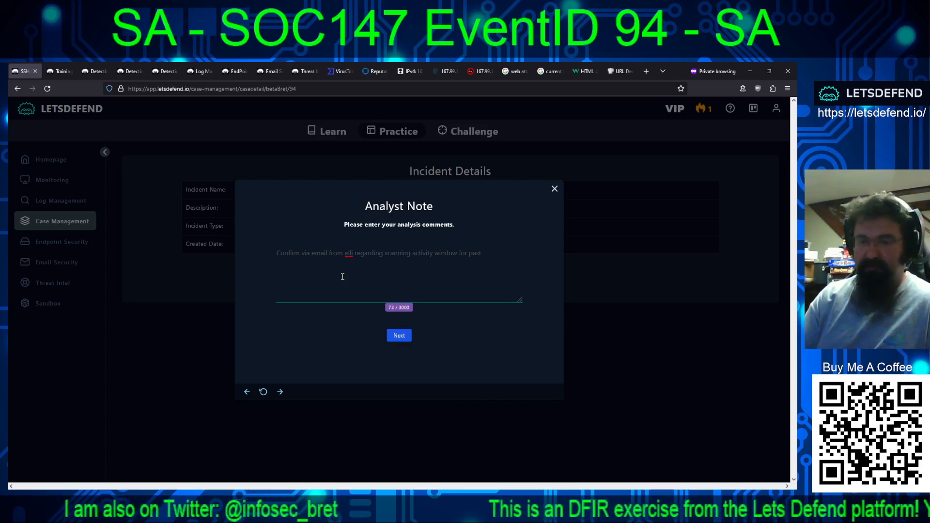
text(1200 on)
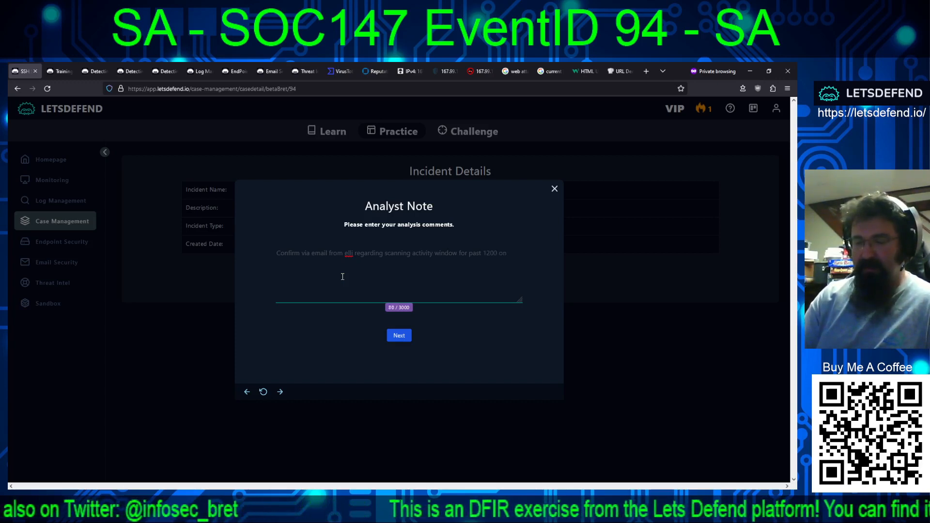
text( 06-13-2021.)
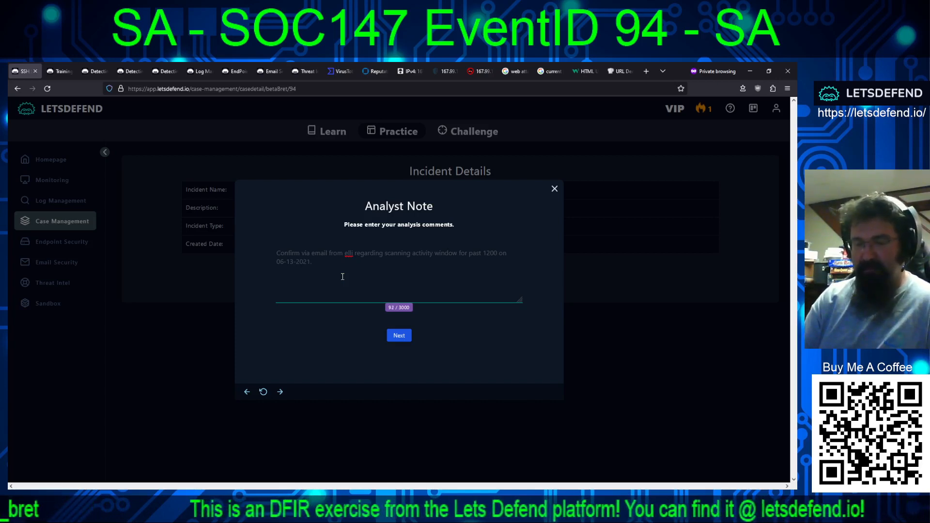
- Continue the analyst note with "SSH scanning confirmed via endpoint logs and in log management (port 22 of 172.17.16.0/24)"
text(S)
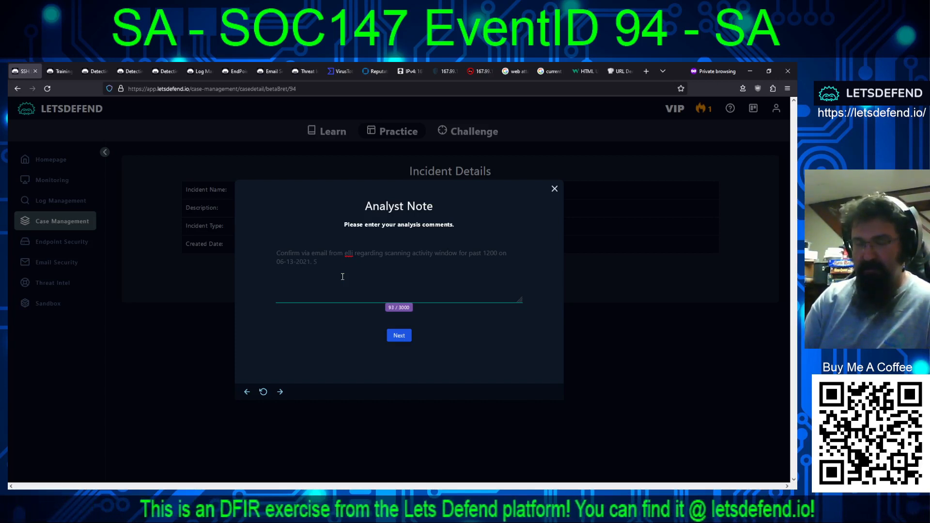
text(SH scaning f)
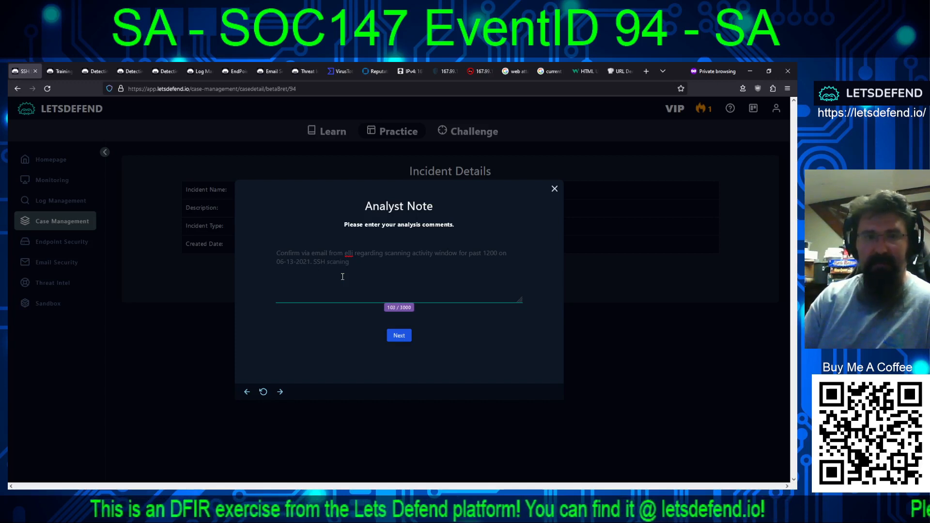
key(BackSpace)
key(BackSpace)
key(BackSpace)
key(BackSpace)
key(BackSpace)
key(BackSpace)
key(BackSpace)
key(BackSpace)
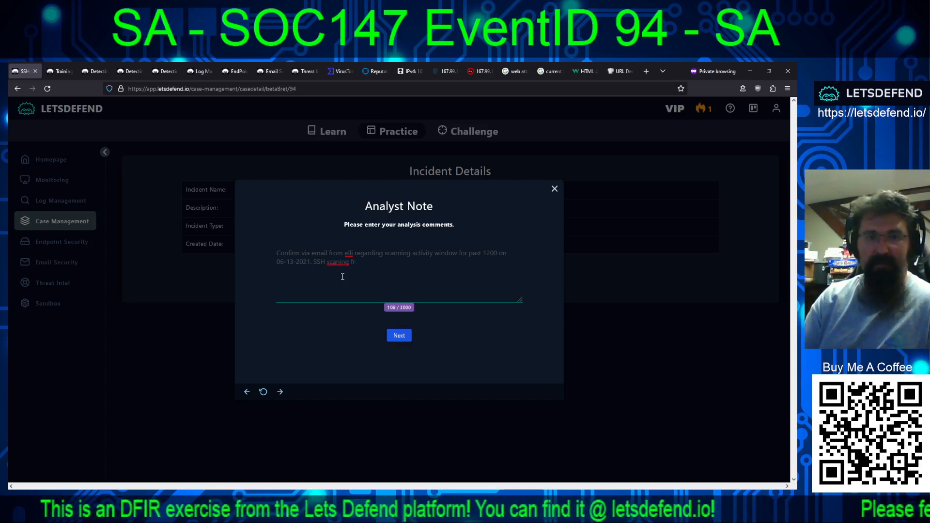
text(ning)
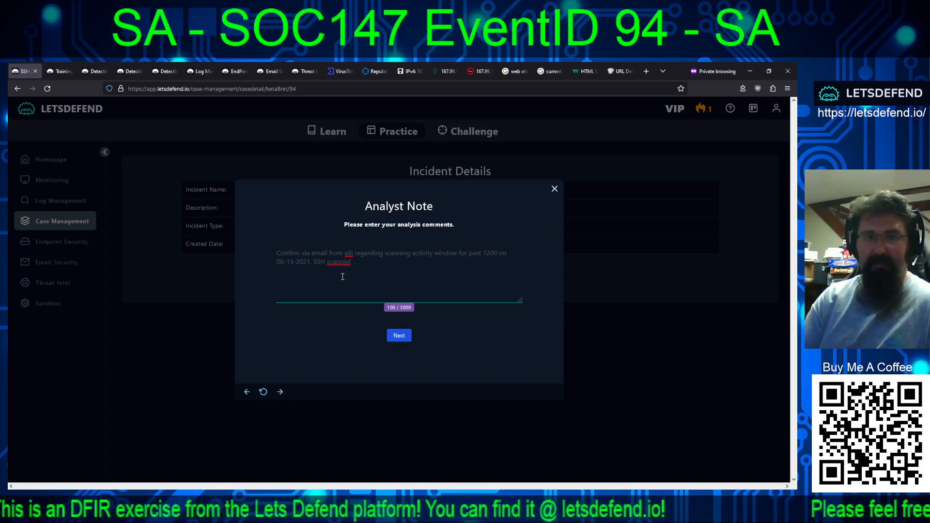
key(BackSpace)
key(BackSpace)
key(BackSpace)
key(BackSpace)
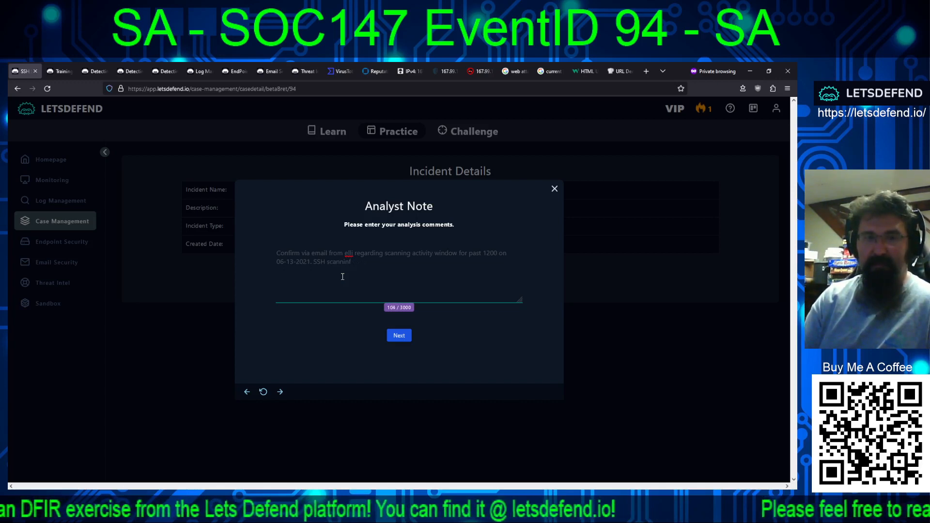
text(g con)
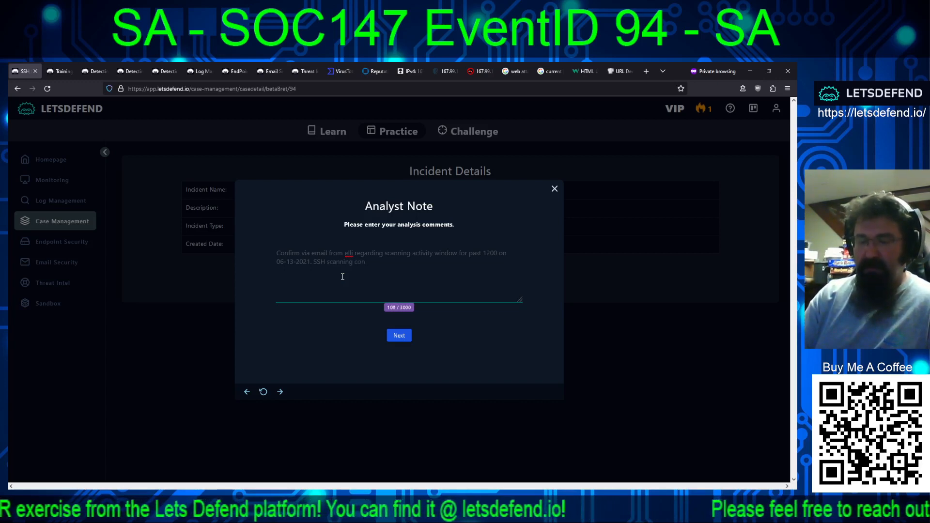
text(firmed via )
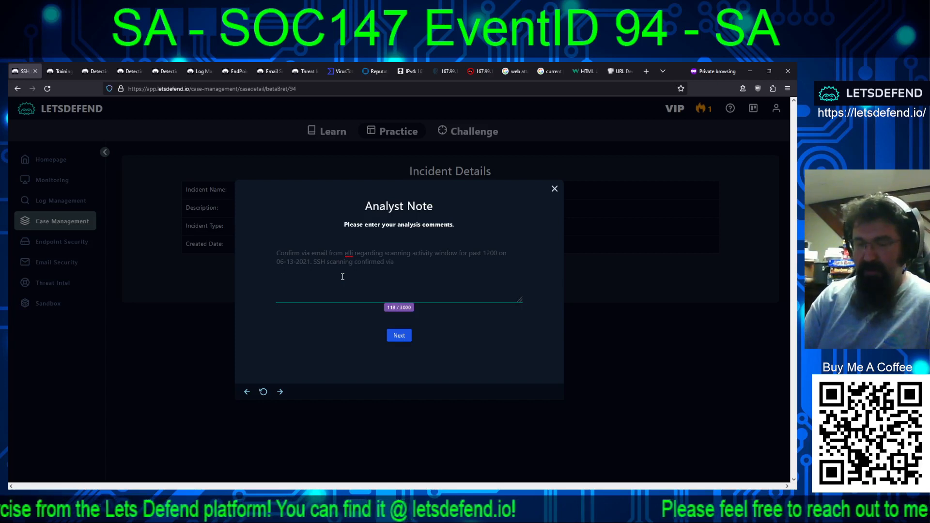
text(endp)
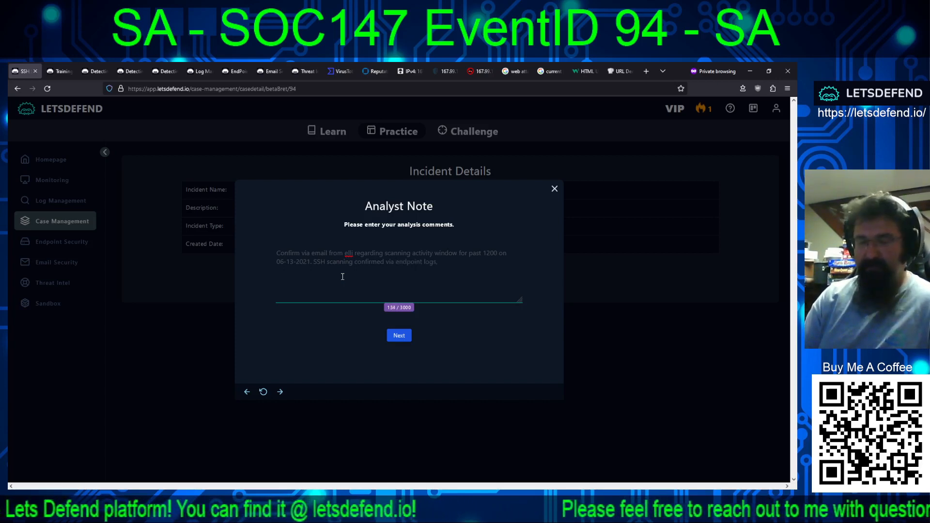
text(oint logs and)
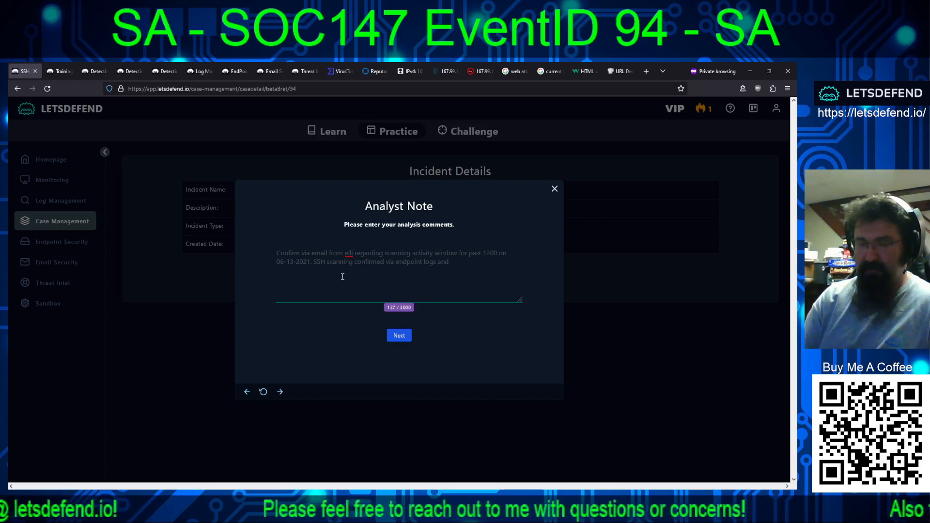
text(log management)
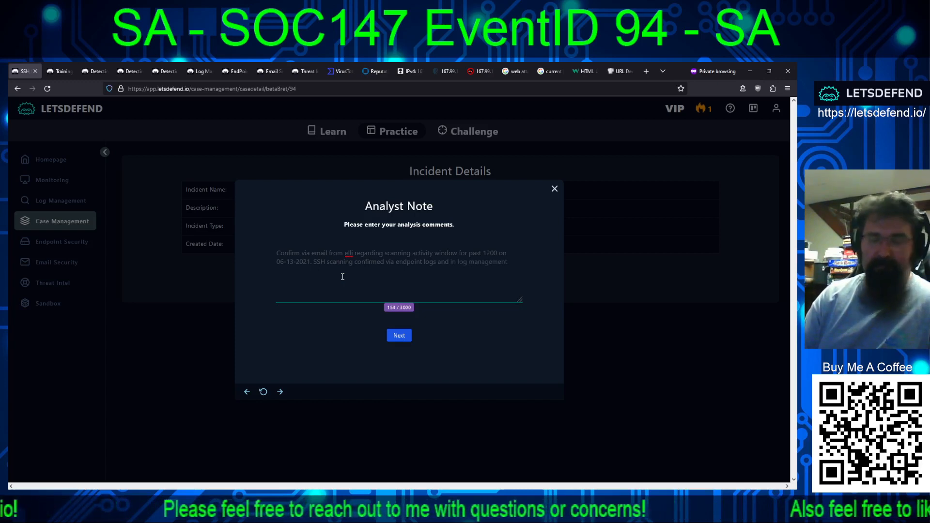
text( (port 22 of 172.17.16.)
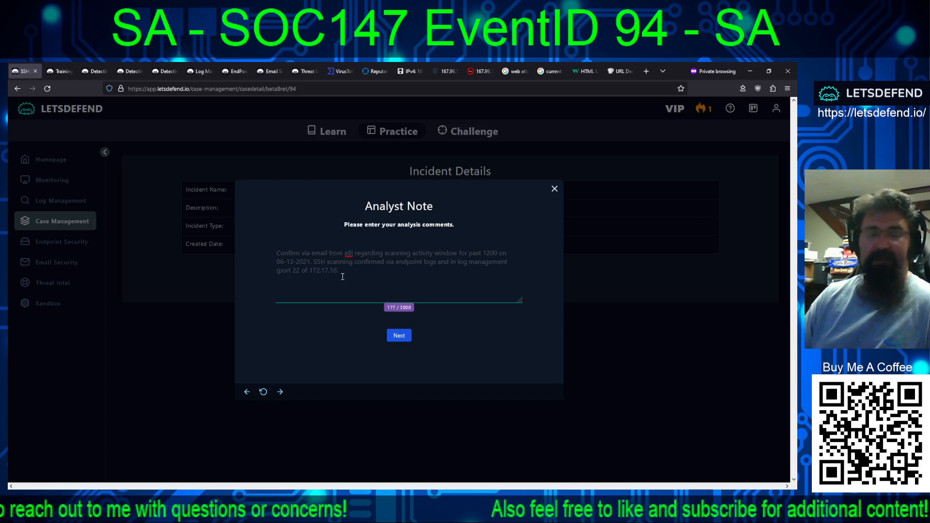
text(24)
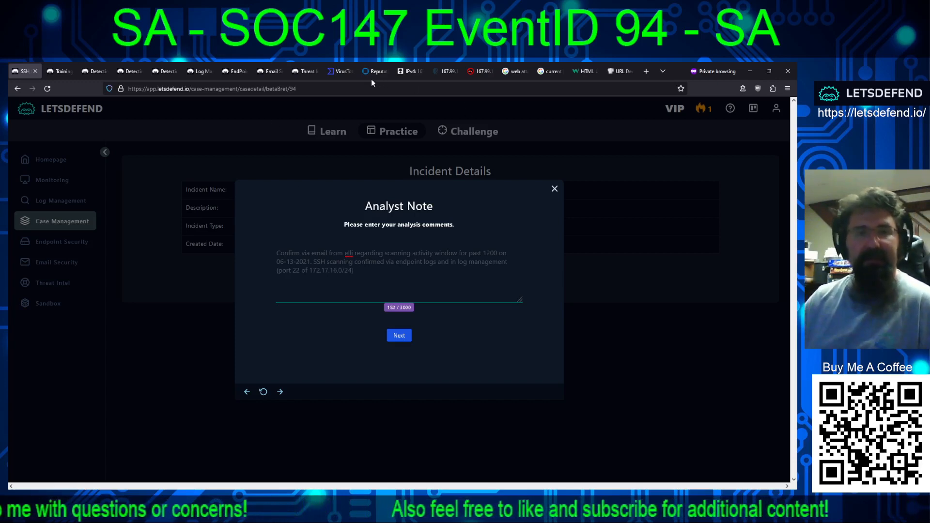
- Check the scanned subnet in PentestMachine's terminal history and correct the note's address range to 172.16.20.0/24
click(235, 72)
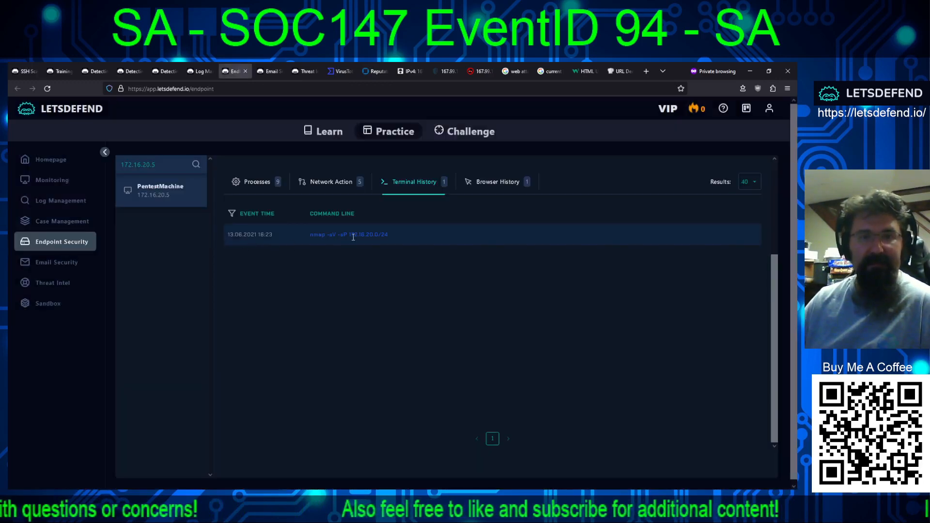
click(25, 71)
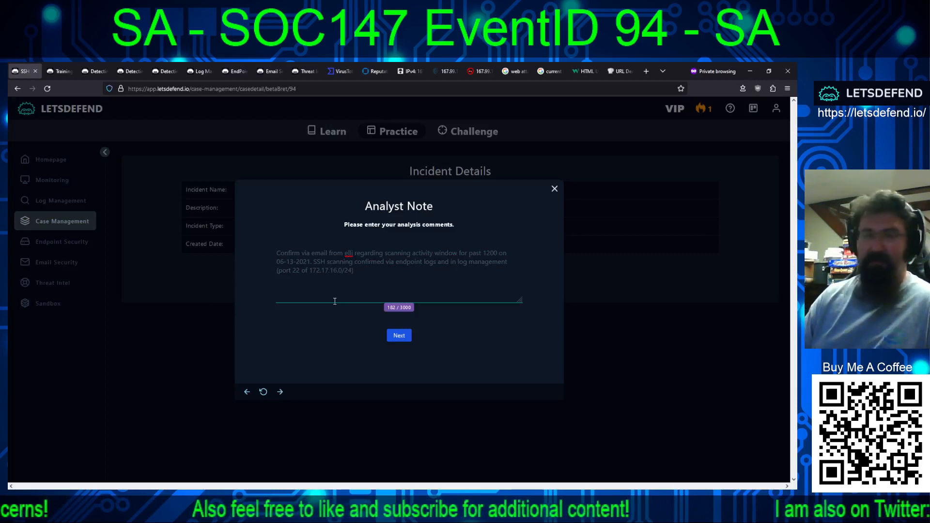
text(6)
key(Delete)
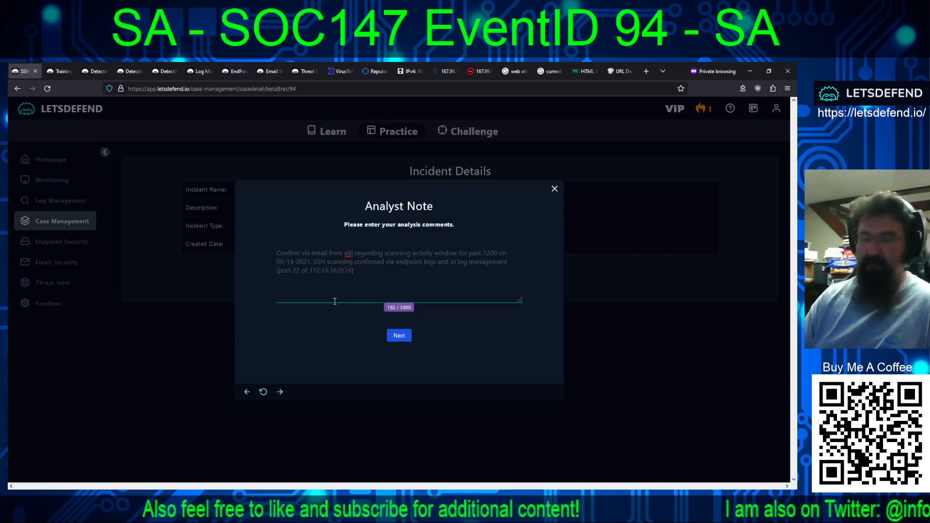
key(Right)
key(Delete)
key(Delete)
text(20)
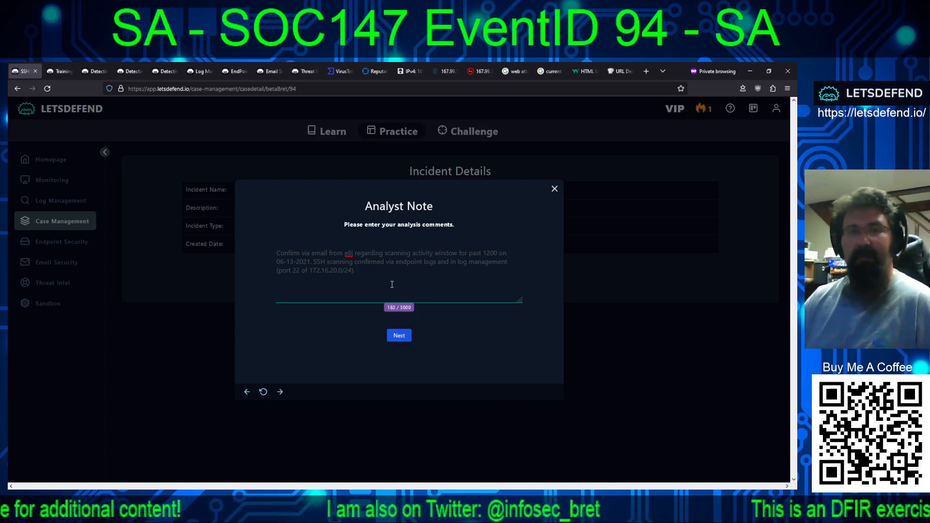
- End the analyst note with the sentence "MD5 hash is confirmed nmap."
text(MD5)
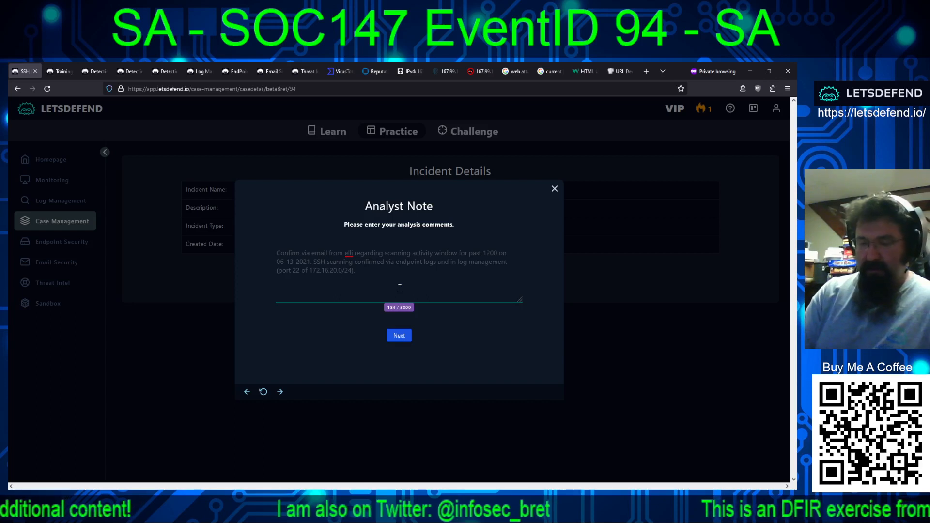
text( hash i)
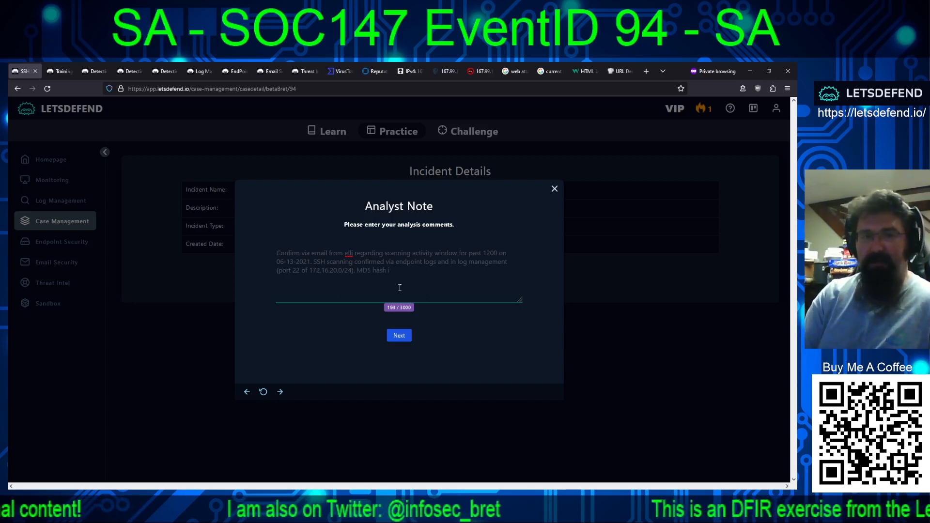
text(s confirmed )
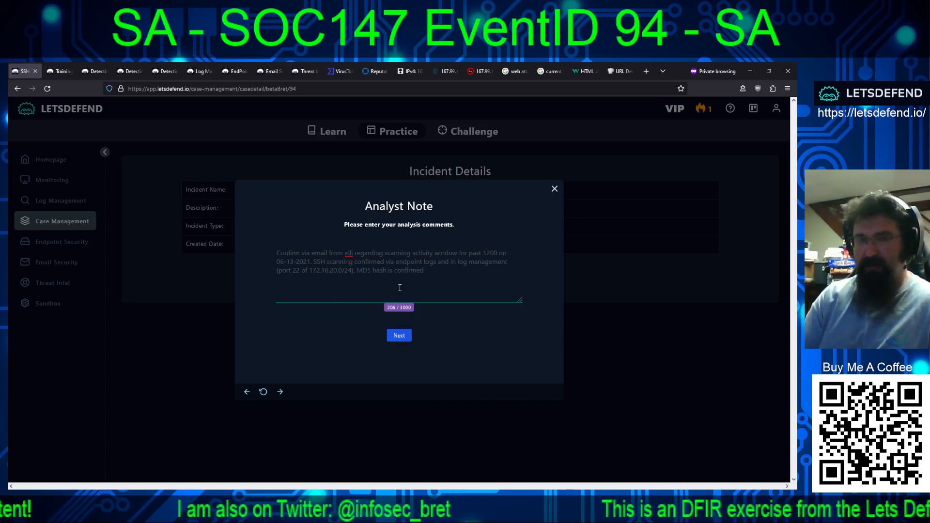
text(nmap.)
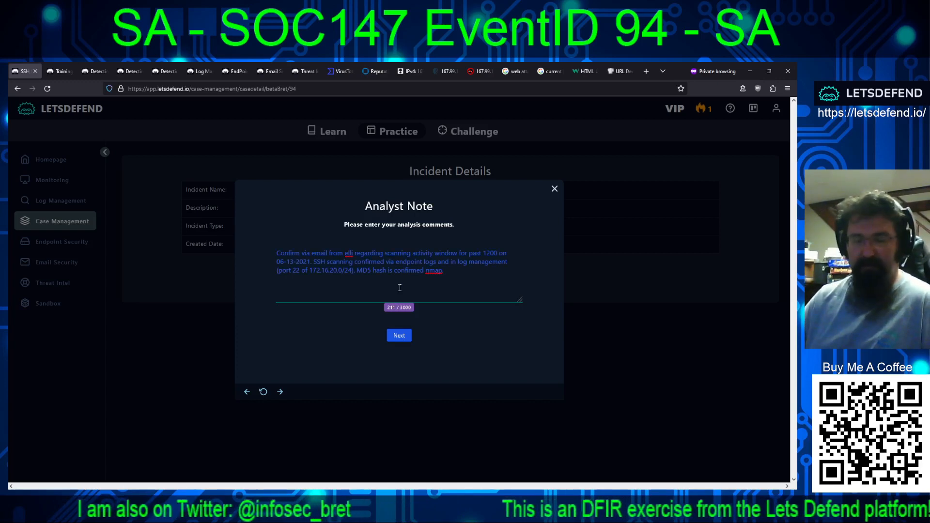
- Submit the analyst note, finish the playbook and return to the investigation alerts
click(399, 335)
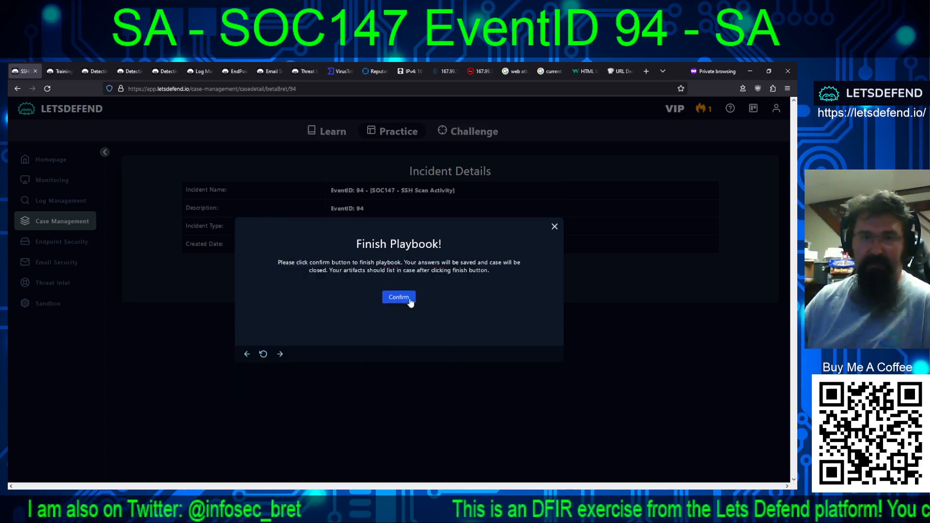
click(410, 302)
click(399, 341)
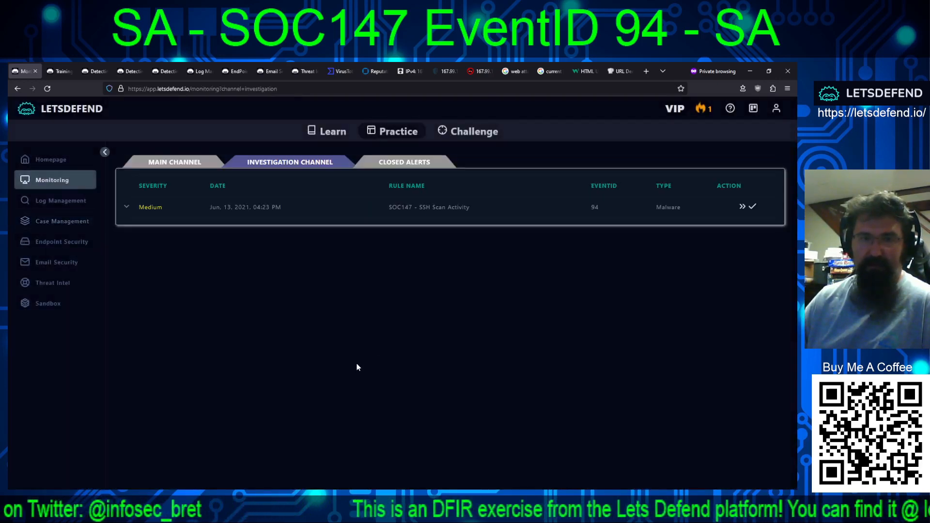
- Close the SOC147 - SSH Scan Activity alert with Event ID 94 as True Positive
click(753, 207)
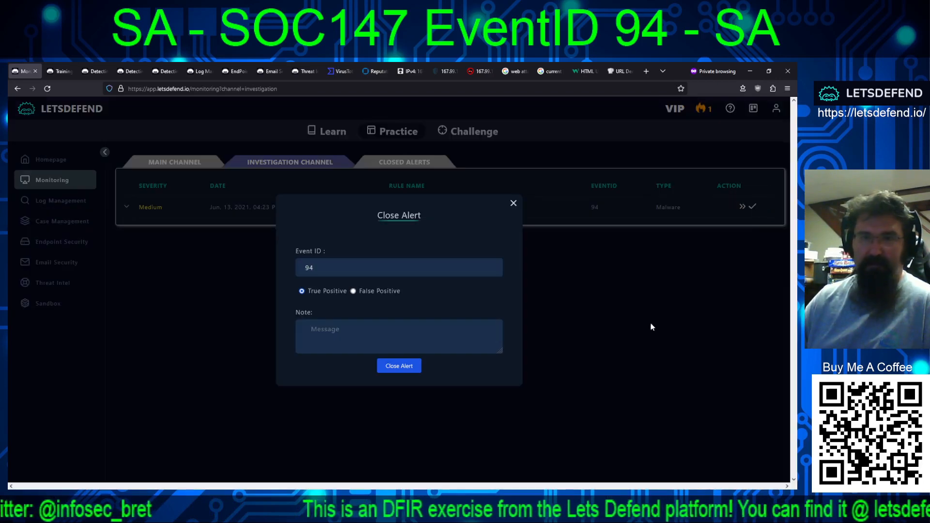
click(302, 291)
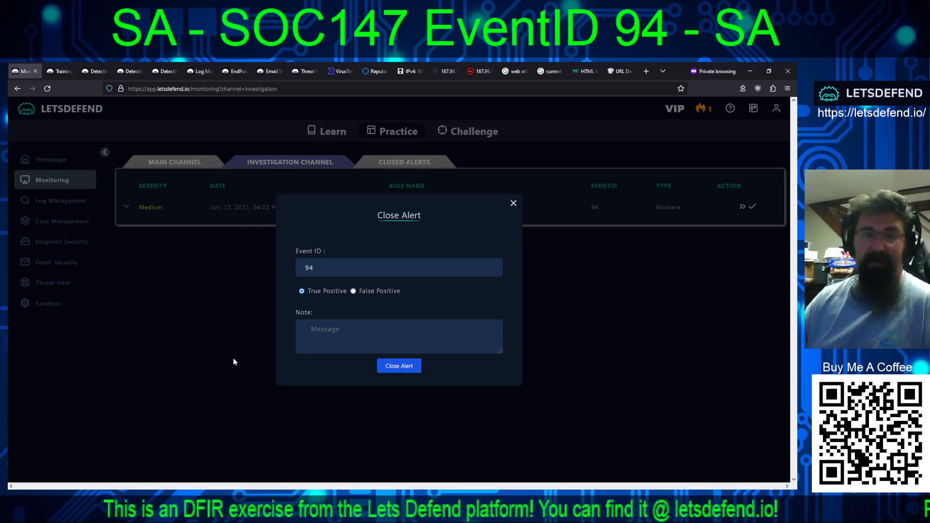
click(312, 335)
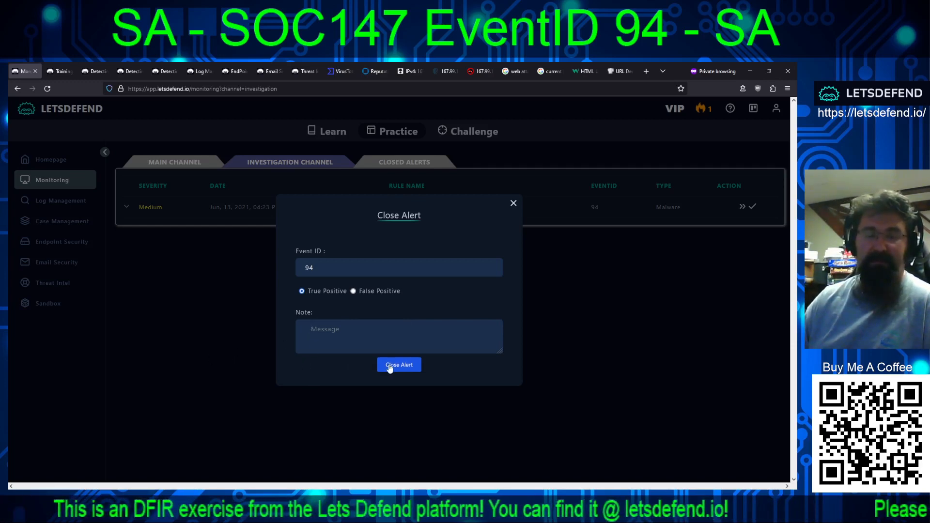
key(ctrl+v)
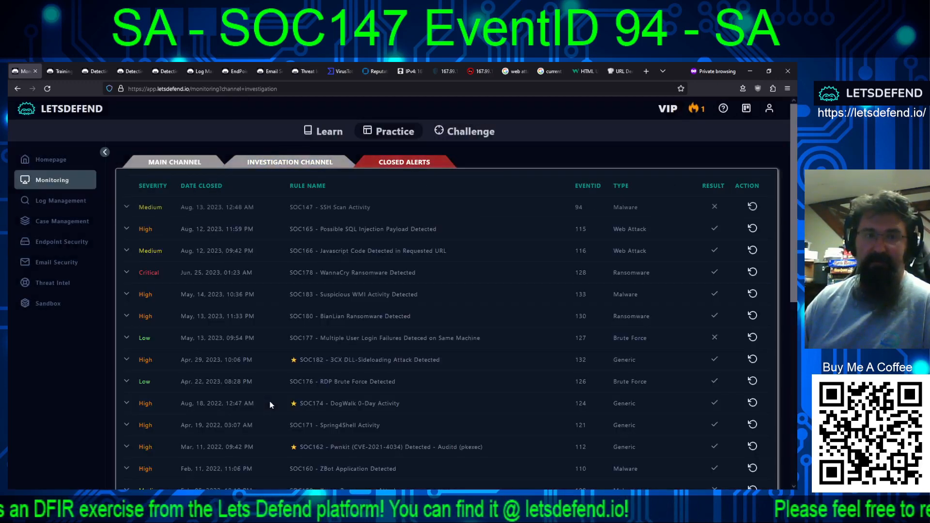
- Expand the closed SOC147 - SSH Scan Activity alert and review its scored answers, playbook answers and editor note
click(127, 207)
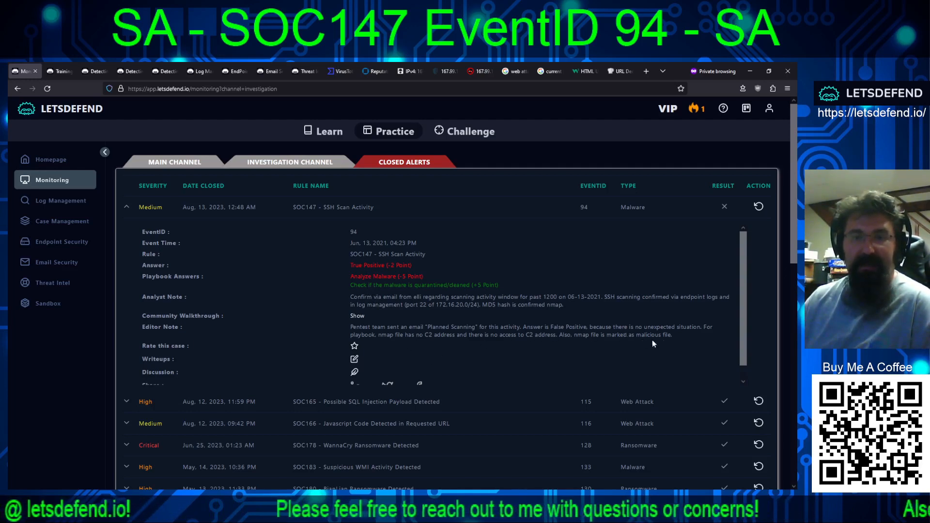
drag(678, 336, 339, 327)
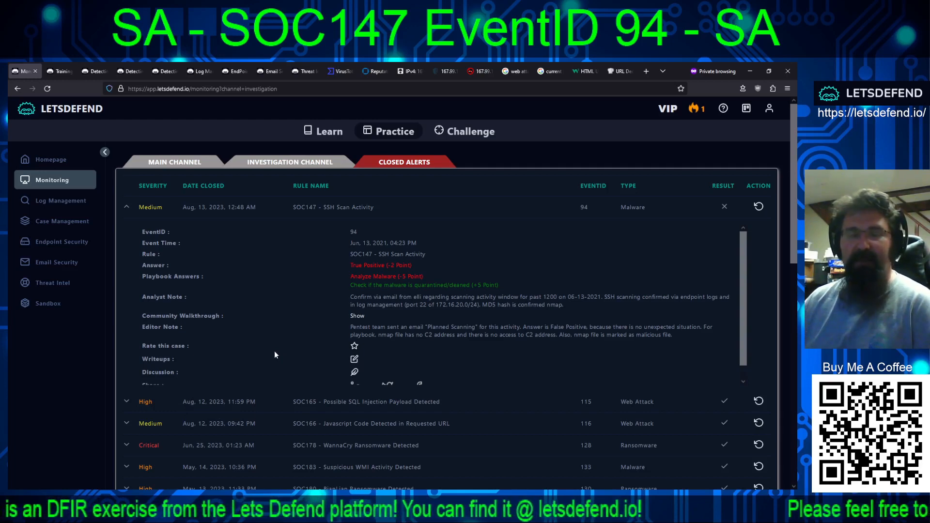
scroll(325, 316, down, 2)
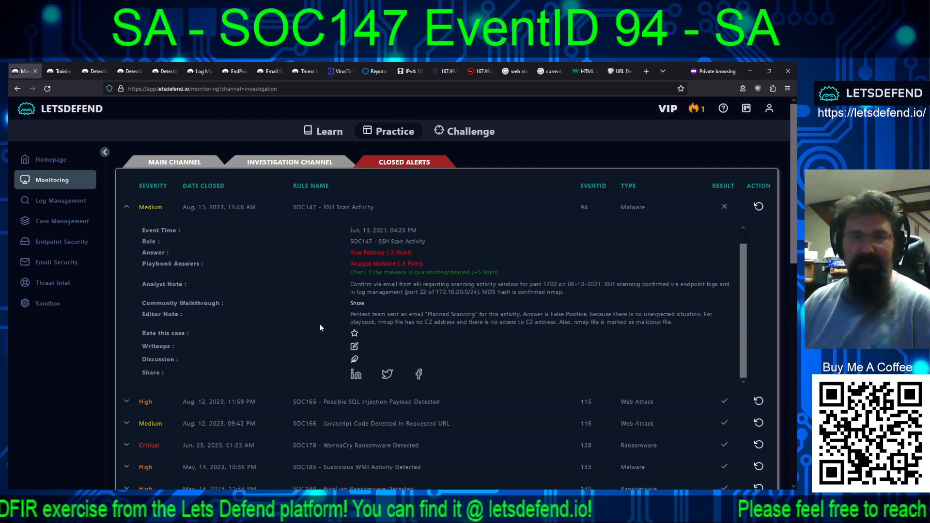
scroll(312, 330, up, 2)
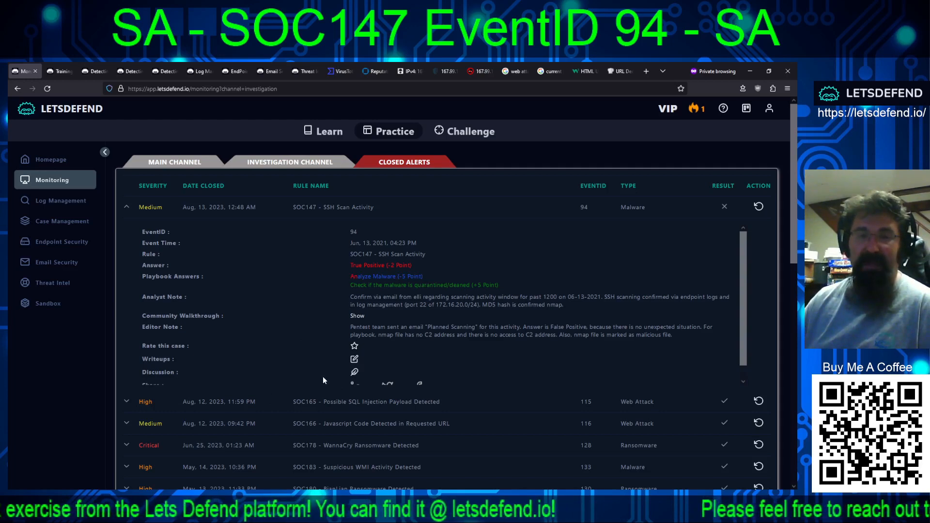
- Examine the contacted IP addresses, bundled files and dropped files in the relations of nmap's VirusTotal report
click(341, 71)
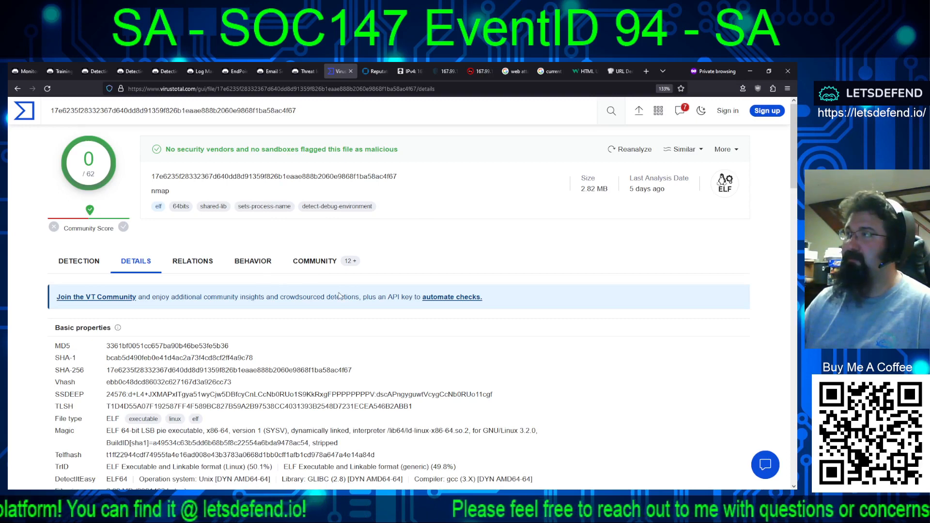
click(213, 268)
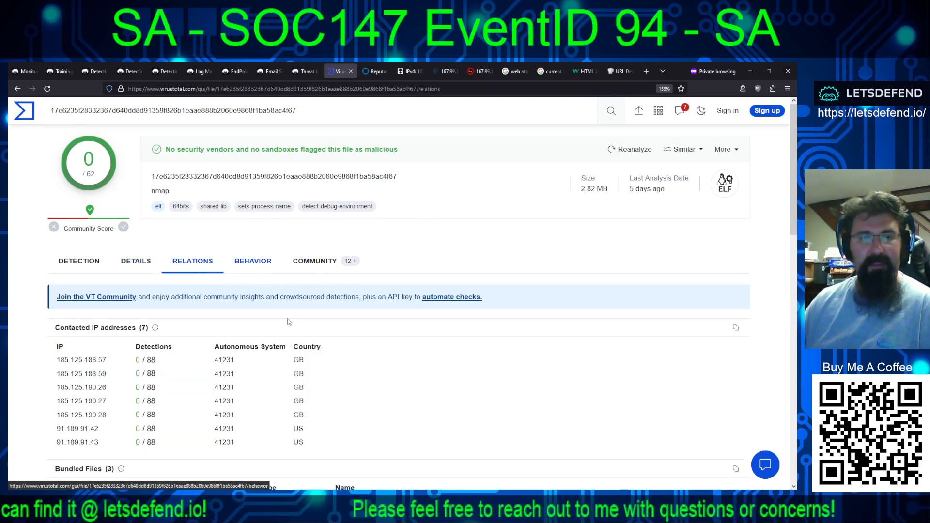
scroll(318, 333, down, 10)
scroll(305, 322, up, 2)
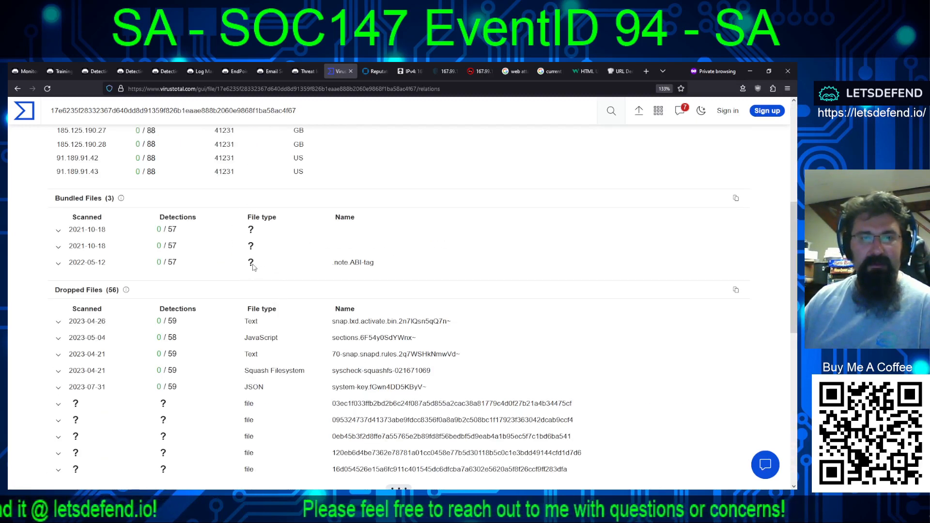
scroll(253, 267, up, 5)
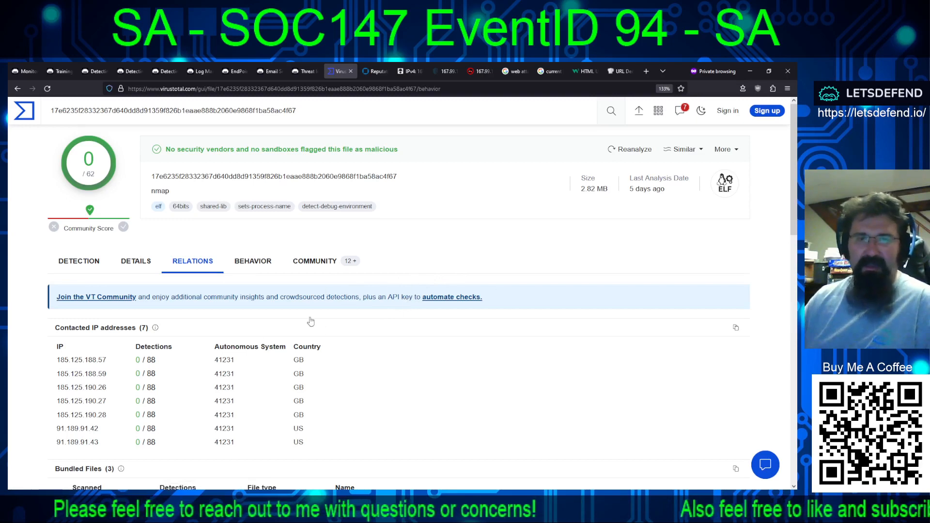
scroll(430, 349, down, 7)
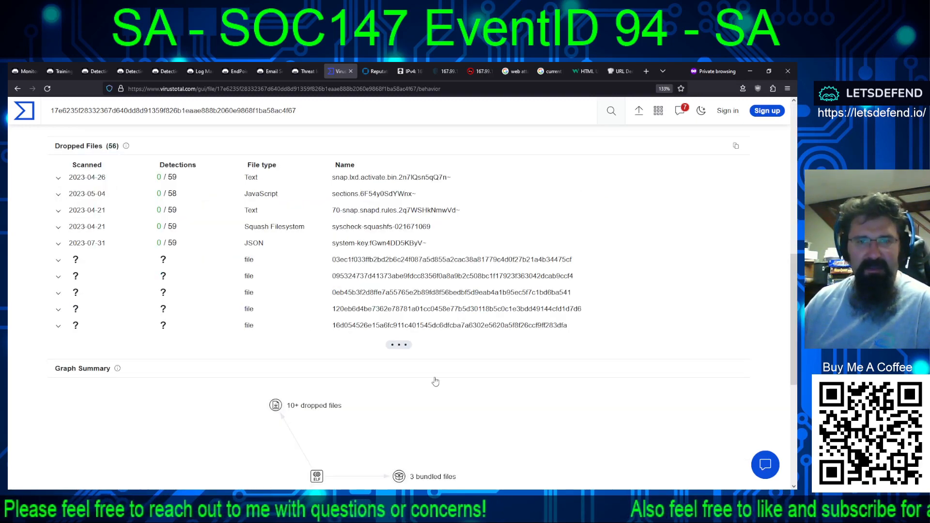
- Examine the sandbox behavior report for nmap on VirusTotal, including its activity summary and the files opened and written
scroll(434, 383, up, 7)
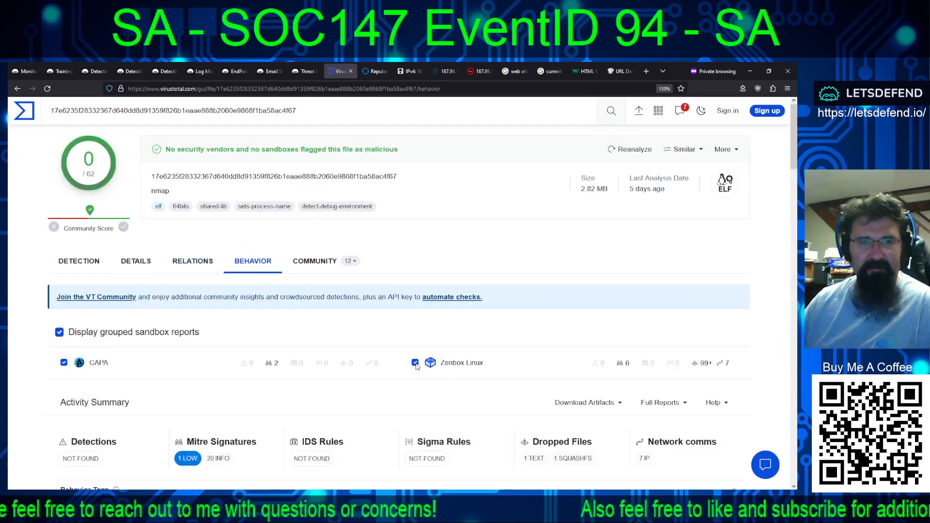
scroll(416, 366, down, 10)
scroll(407, 361, down, 5)
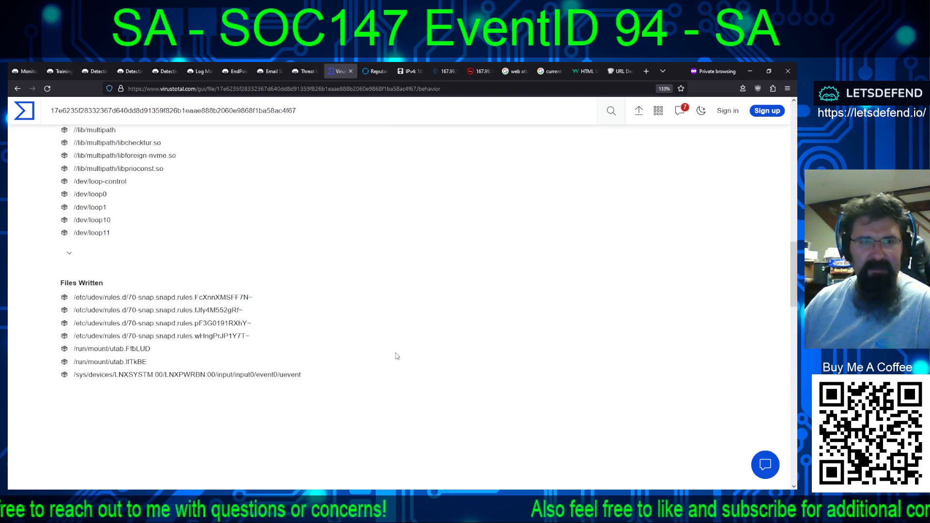
scroll(394, 358, down, 10)
scroll(306, 402, up, 8)
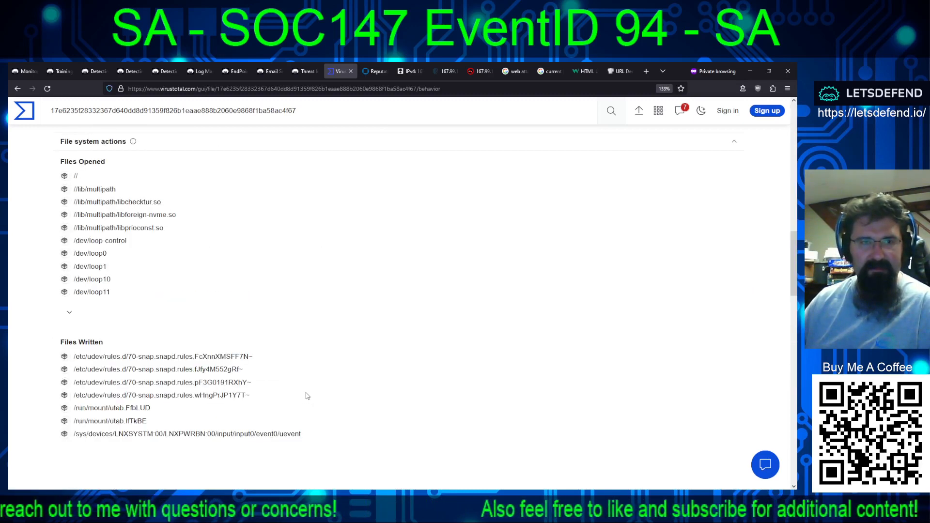
scroll(306, 394, up, 15)
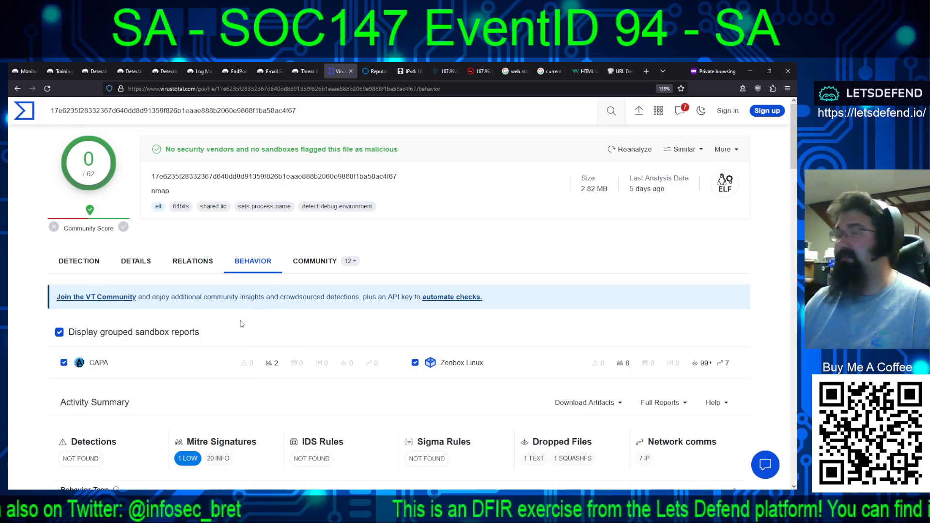
- Return to the closed alerts in LetsDefend and collapse the details of the SOC147 - SSH Scan Activity alert
click(24, 73)
click(284, 208)
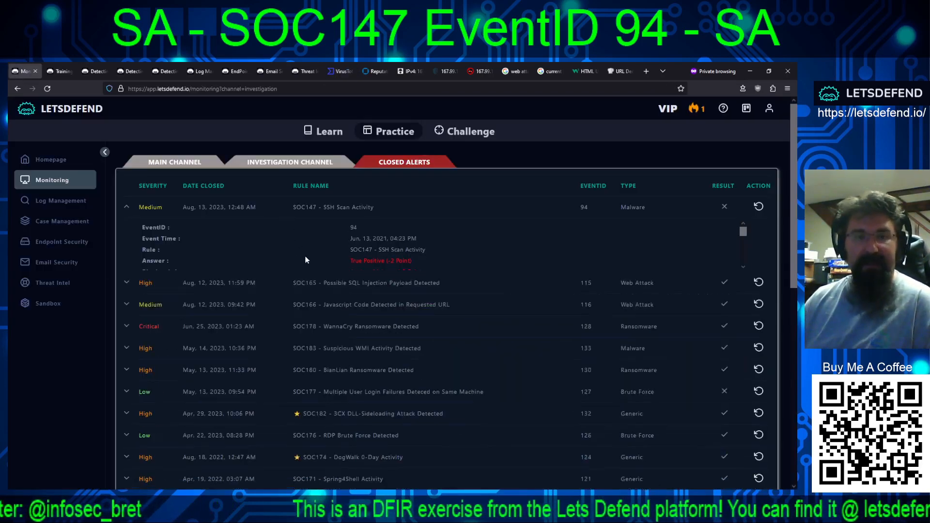
click(126, 208)
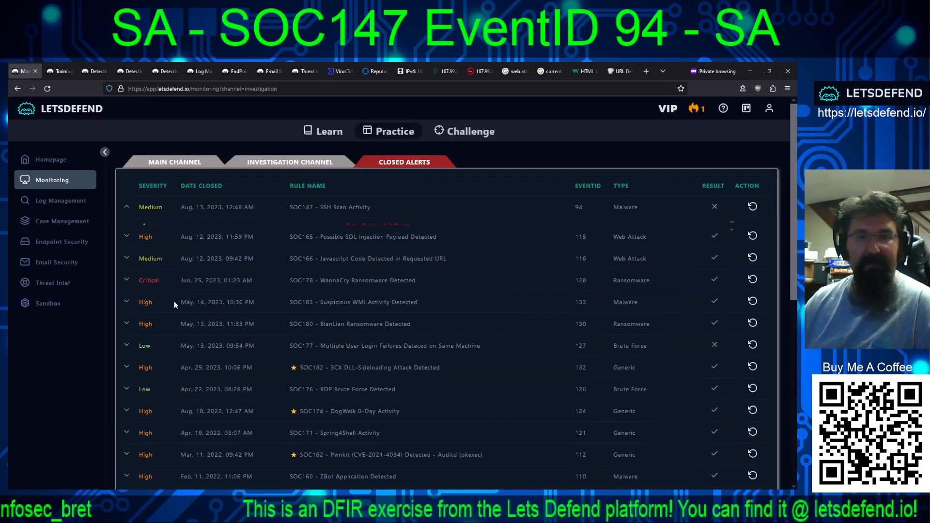